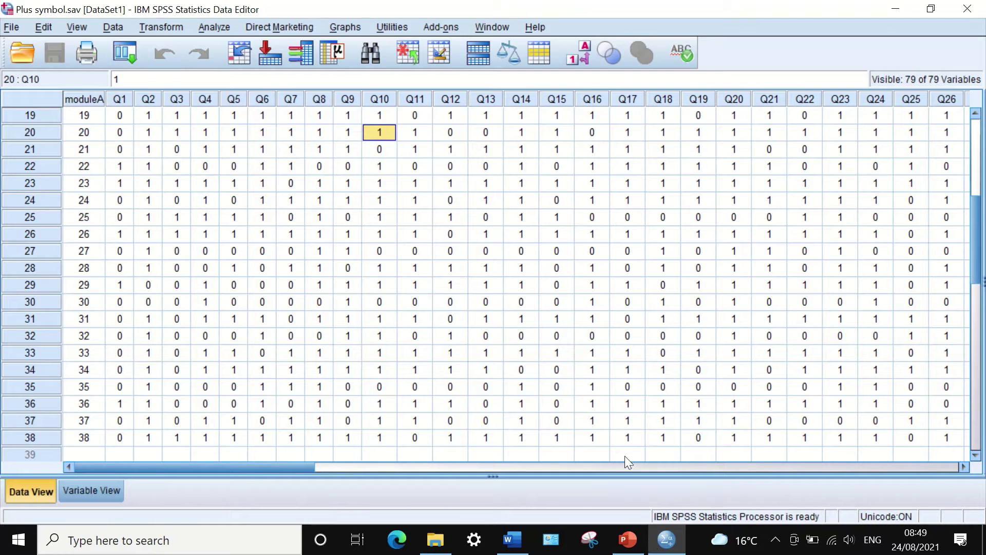
Step: Examine the coded 0/1 answers for all 38 student rows and the Correct and Grade columns
{"action": "scroll", "coordinate": [517, 234], "scroll_direction": "down", "scroll_amount": 1}
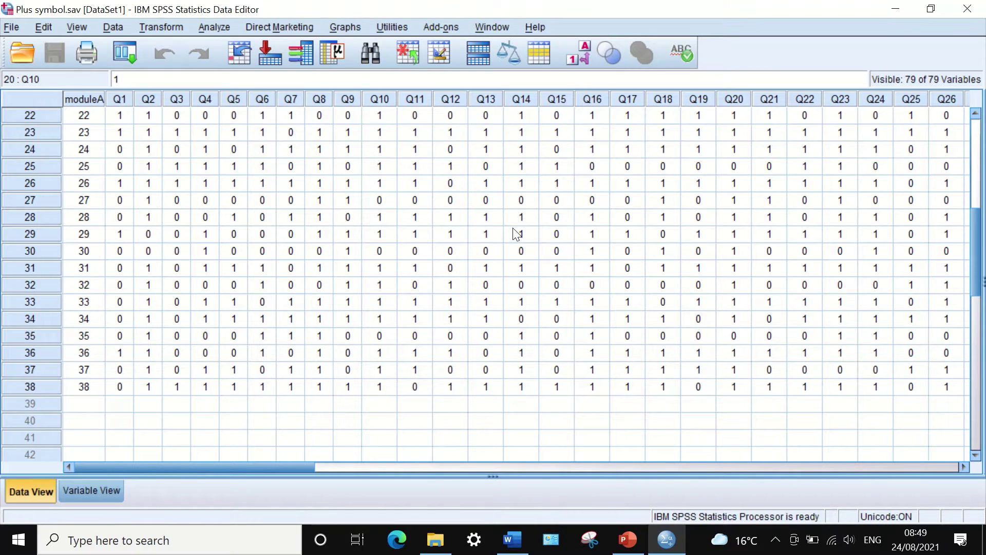
{"action": "scroll", "coordinate": [522, 252], "scroll_direction": "up", "scroll_amount": 3}
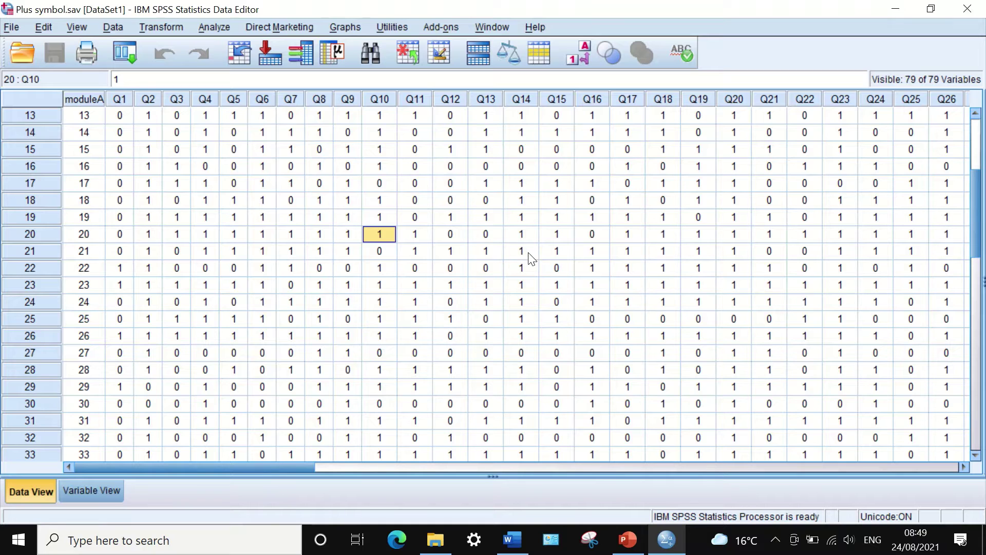
{"action": "scroll", "coordinate": [526, 256], "scroll_direction": "up", "scroll_amount": 4}
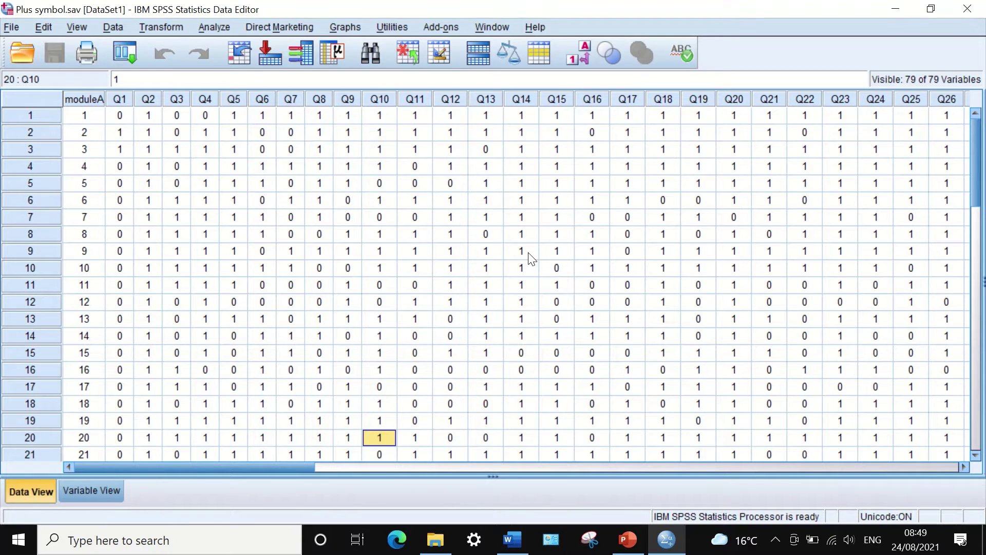
{"action": "scroll", "coordinate": [377, 201], "scroll_direction": "down", "scroll_amount": 8}
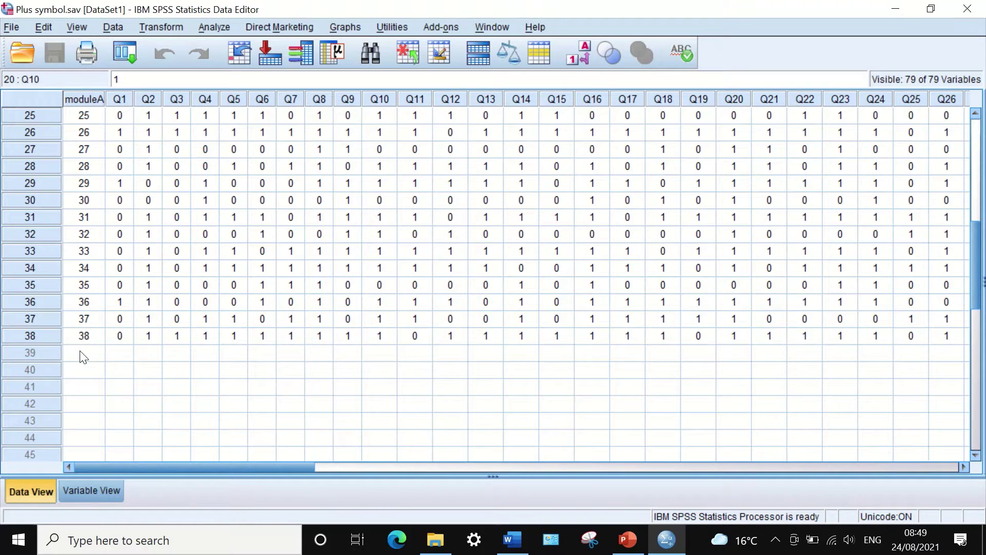
{"action": "scroll", "coordinate": [82, 354], "scroll_direction": "up", "scroll_amount": 8}
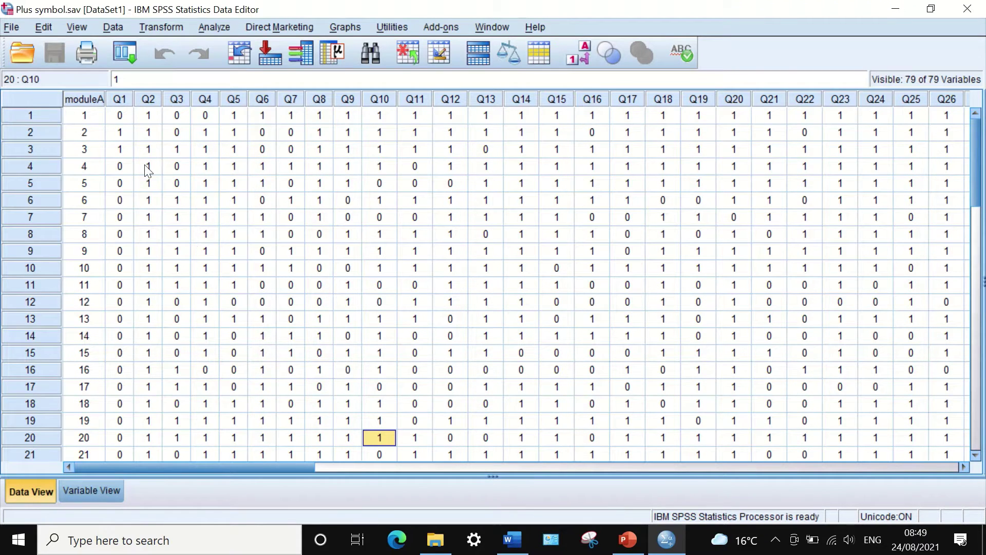
{"action": "left_click_drag", "start_coordinate": [170, 466], "coordinate": [759, 470]}
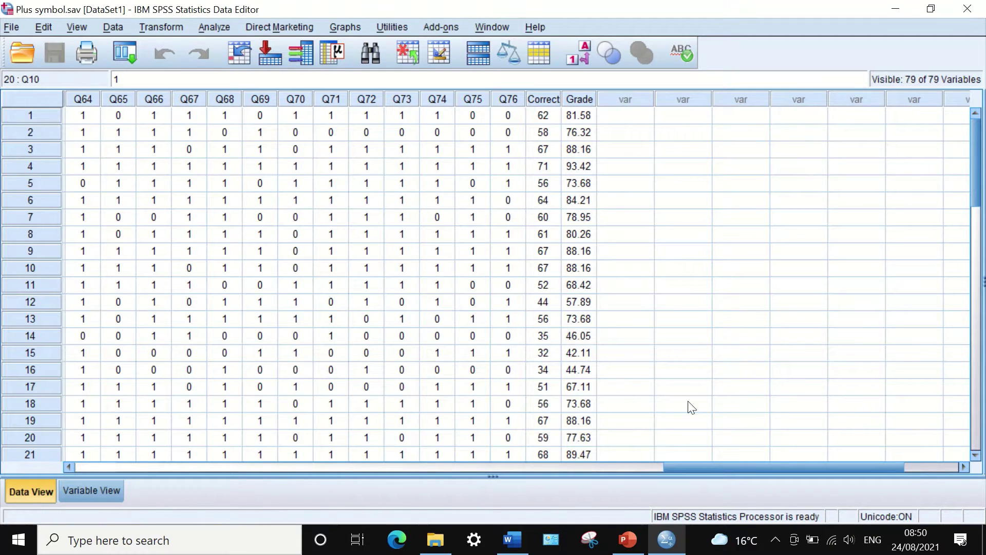
{"action": "left_click_drag", "start_coordinate": [780, 467], "coordinate": [175, 394]}
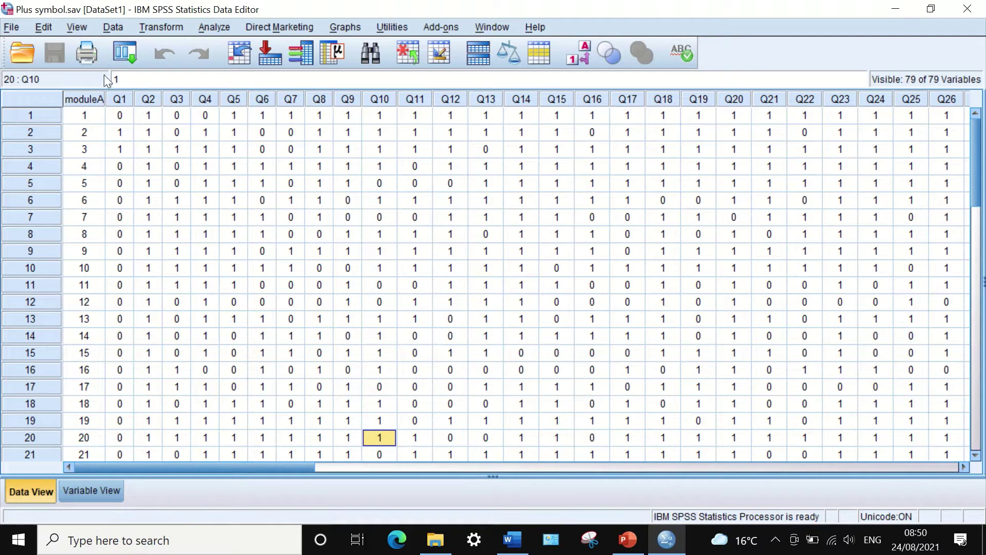
{"action": "scroll", "coordinate": [64, 350], "scroll_direction": "down", "scroll_amount": 7}
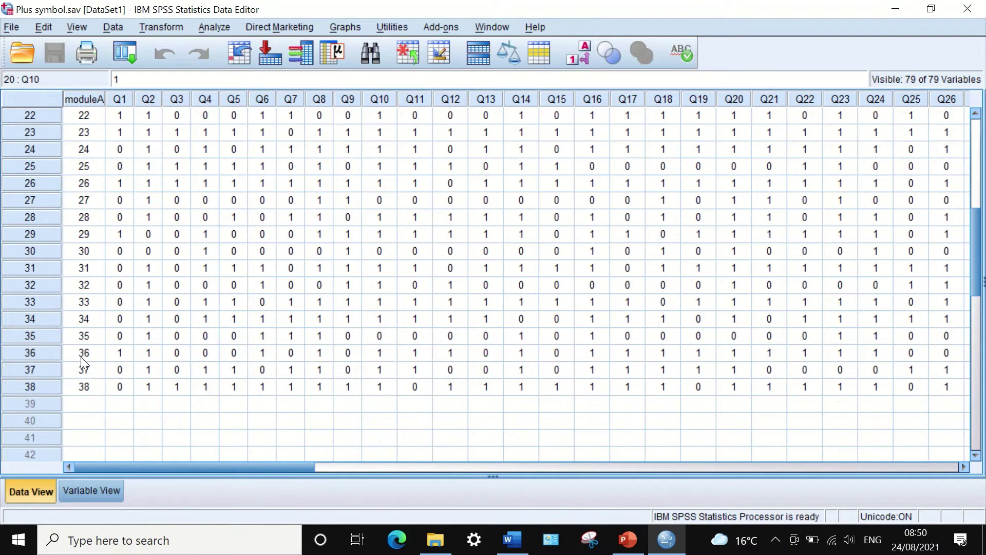
{"action": "scroll", "coordinate": [92, 383], "scroll_direction": "up", "scroll_amount": 7}
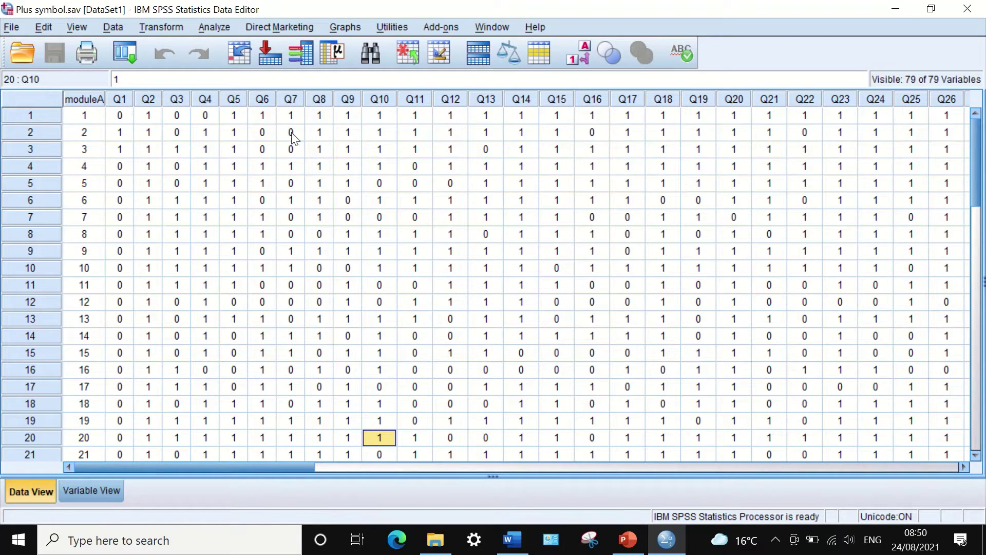
Step: Review the question columns from Q1 through Q76, ending at the Correct and Grade columns
{"action": "left_click_drag", "start_coordinate": [197, 465], "coordinate": [175, 401]}
{"action": "left_click_drag", "start_coordinate": [237, 465], "coordinate": [187, 421]}
{"action": "left_click_drag", "start_coordinate": [238, 466], "coordinate": [206, 447]}
{"action": "left_click_drag", "start_coordinate": [184, 469], "coordinate": [203, 398]}
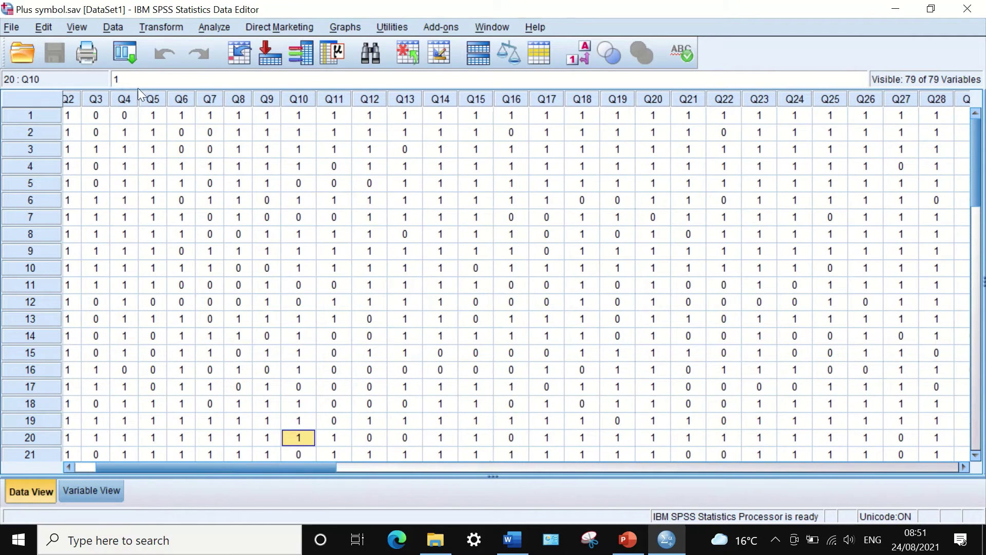
{"action": "left_click_drag", "start_coordinate": [280, 465], "coordinate": [242, 459]}
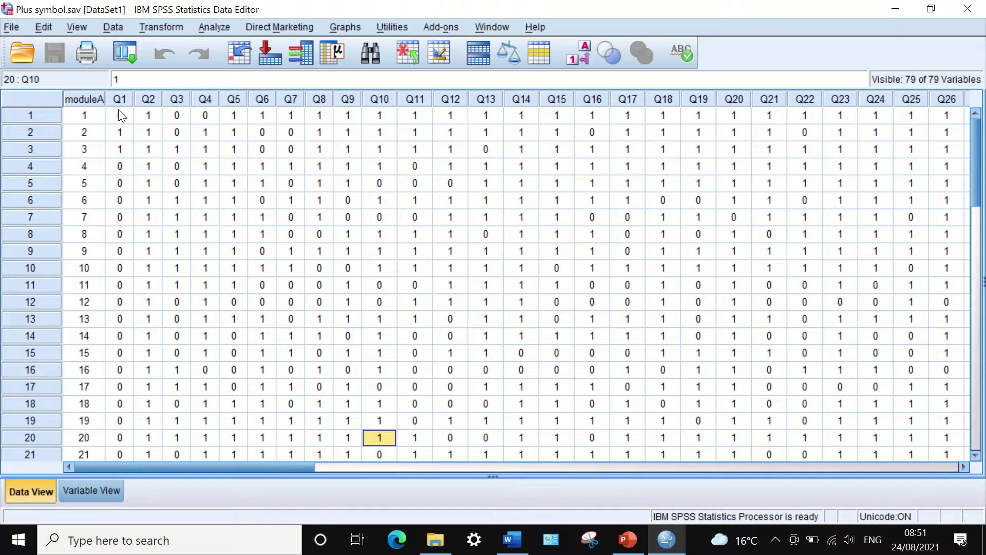
{"action": "left_click_drag", "start_coordinate": [254, 464], "coordinate": [275, 410]}
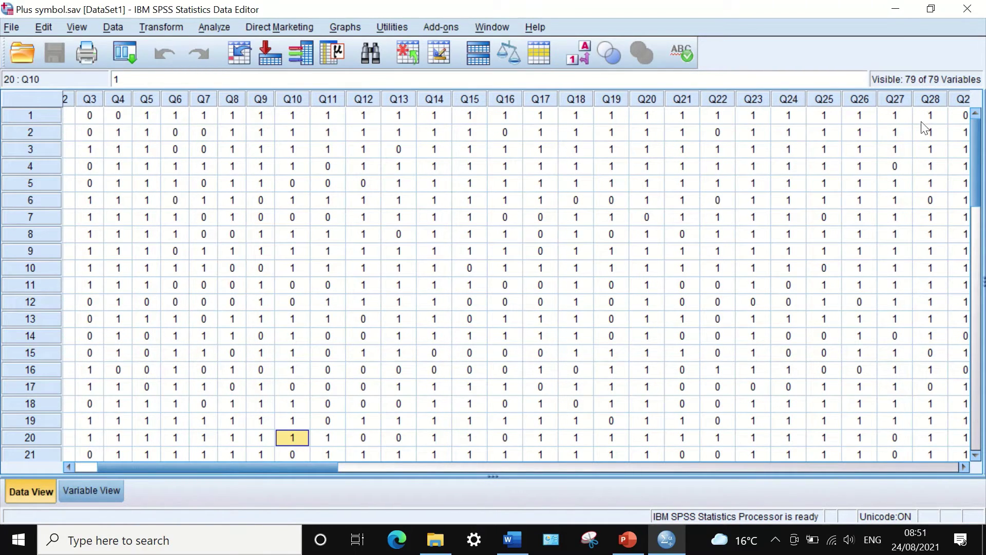
{"action": "left_click_drag", "start_coordinate": [275, 465], "coordinate": [788, 466]}
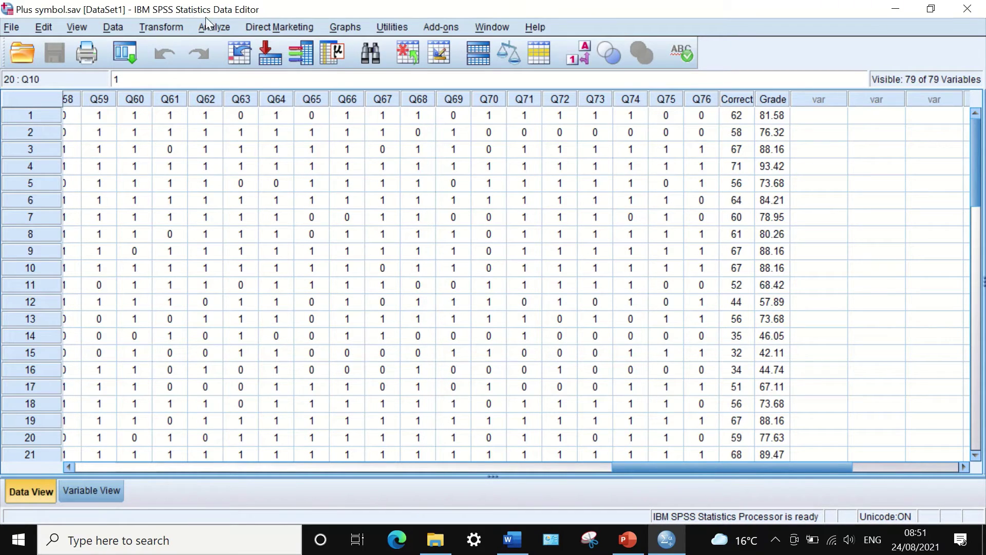
Step: Start a Compute Variable operation with StudentPercentage as the target variable
{"action": "left_click", "coordinate": [164, 28]}
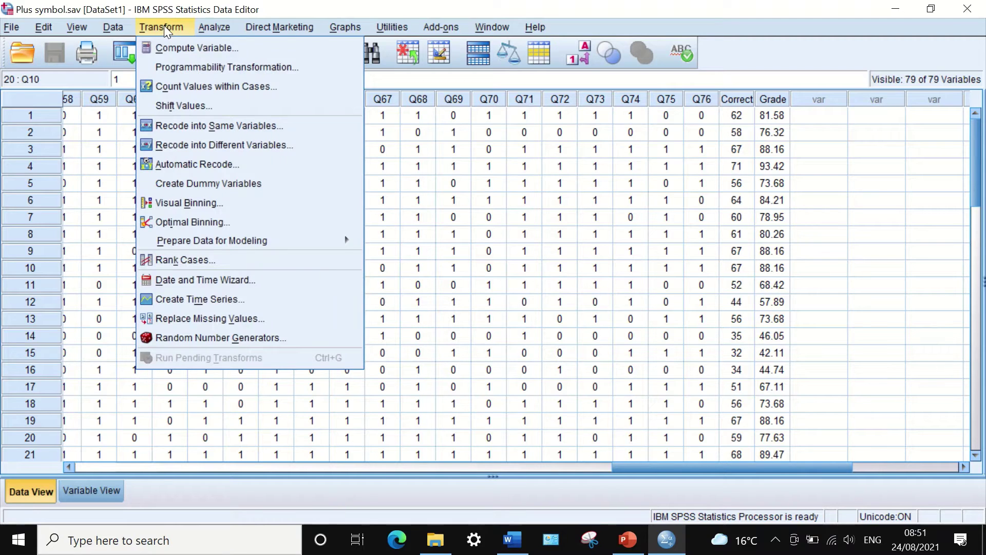
{"action": "left_click", "coordinate": [169, 53]}
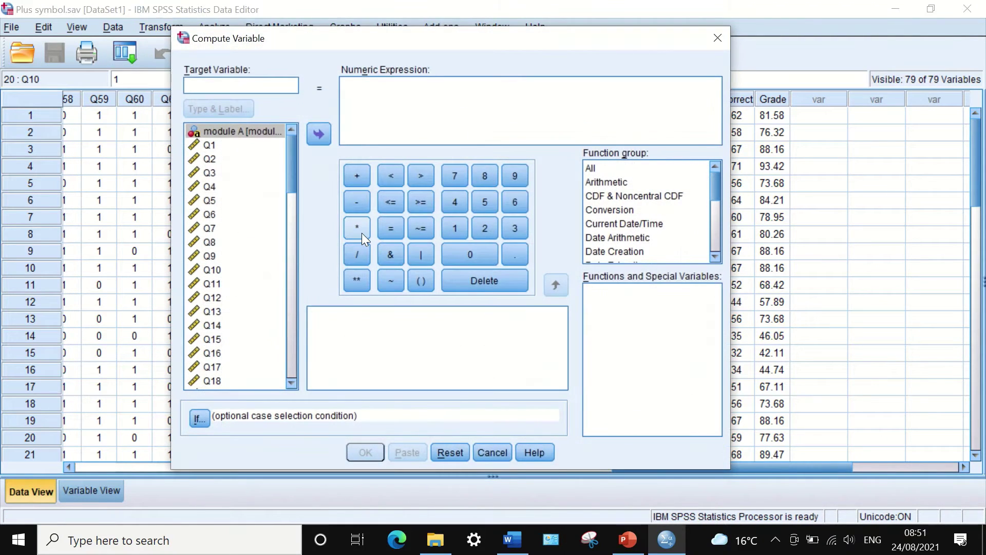
{"action": "left_click_drag", "start_coordinate": [415, 44], "coordinate": [543, 89]}
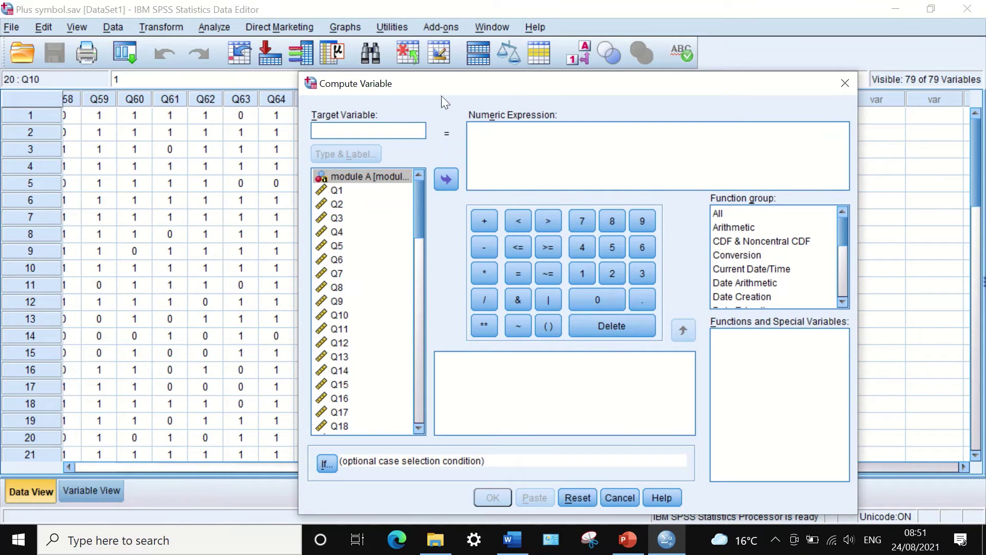
{"action": "left_click_drag", "start_coordinate": [464, 84], "coordinate": [318, 144]}
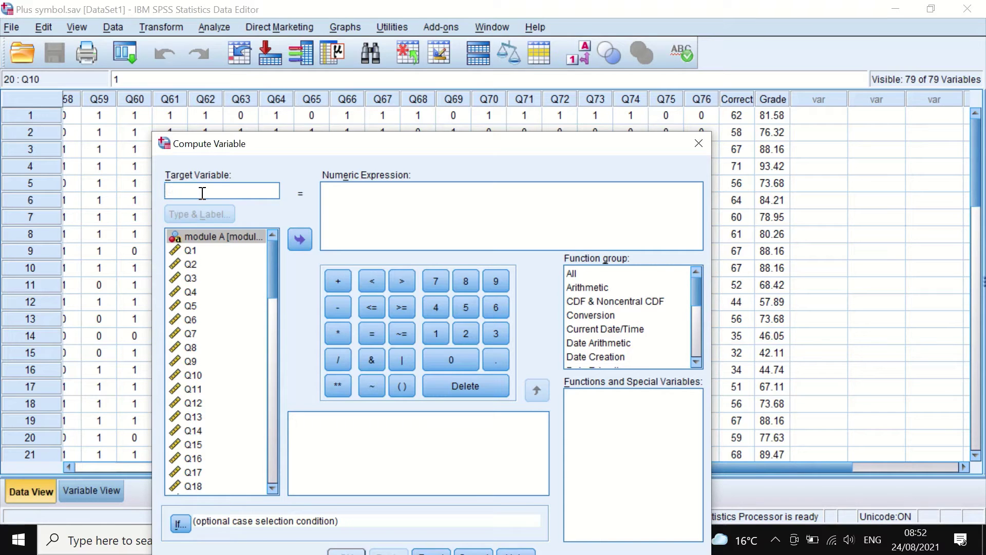
{"action": "type", "text": "S"}
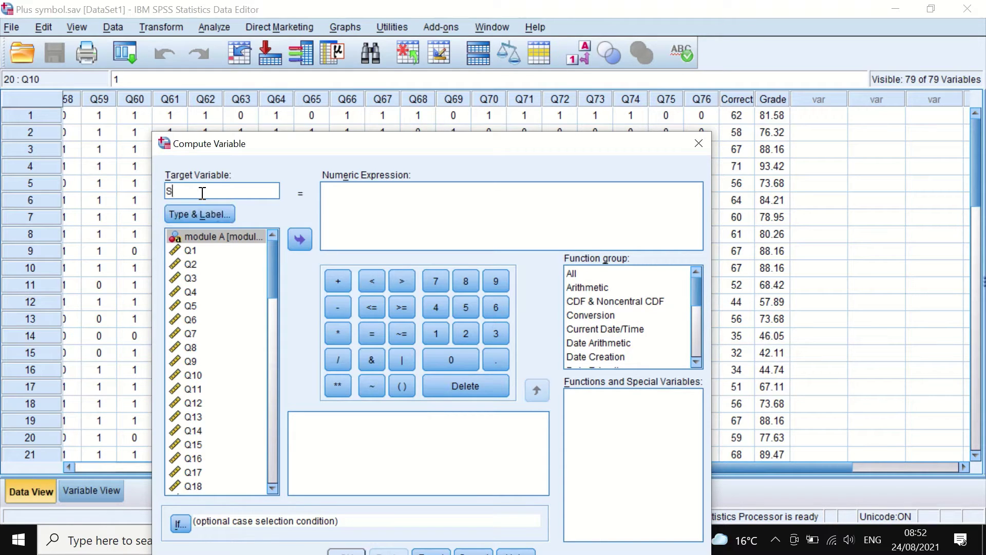
{"action": "type", "text": "tudentPercentage"}
Step: Insert the Sum function from the Statistical function group into the numeric expression, leaving only SUM(?,?) there
{"action": "left_click", "coordinate": [573, 272]}
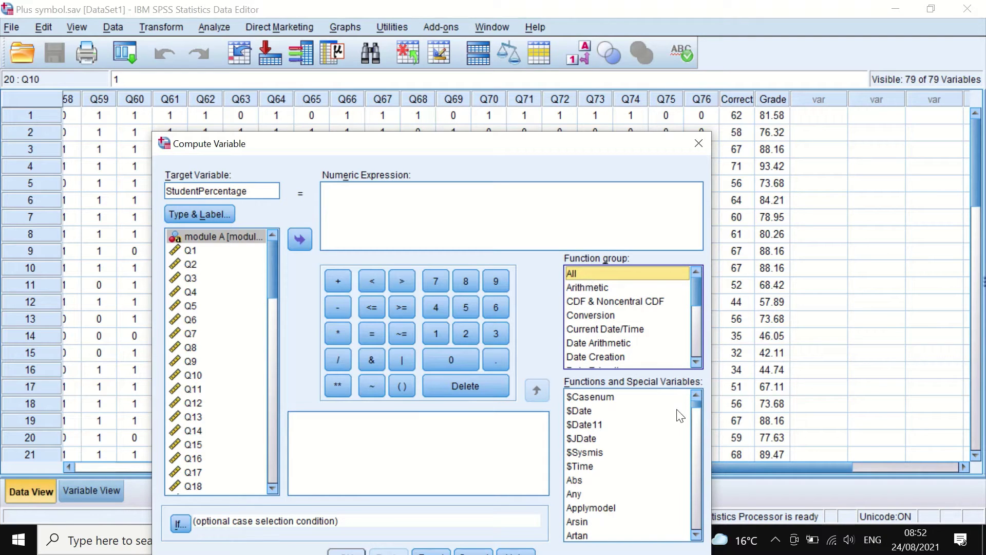
{"action": "left_click_drag", "start_coordinate": [696, 285], "coordinate": [694, 333]}
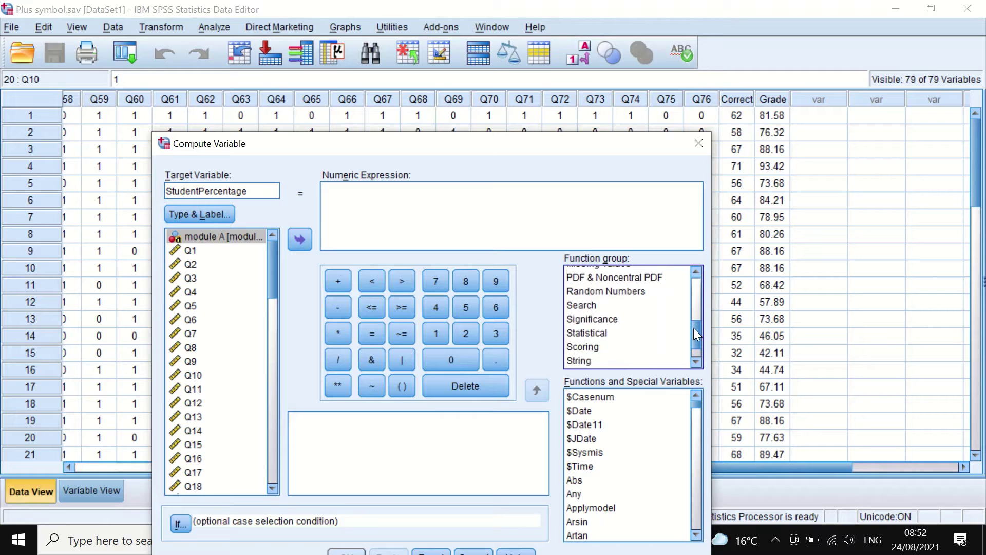
{"action": "left_click", "coordinate": [589, 333]}
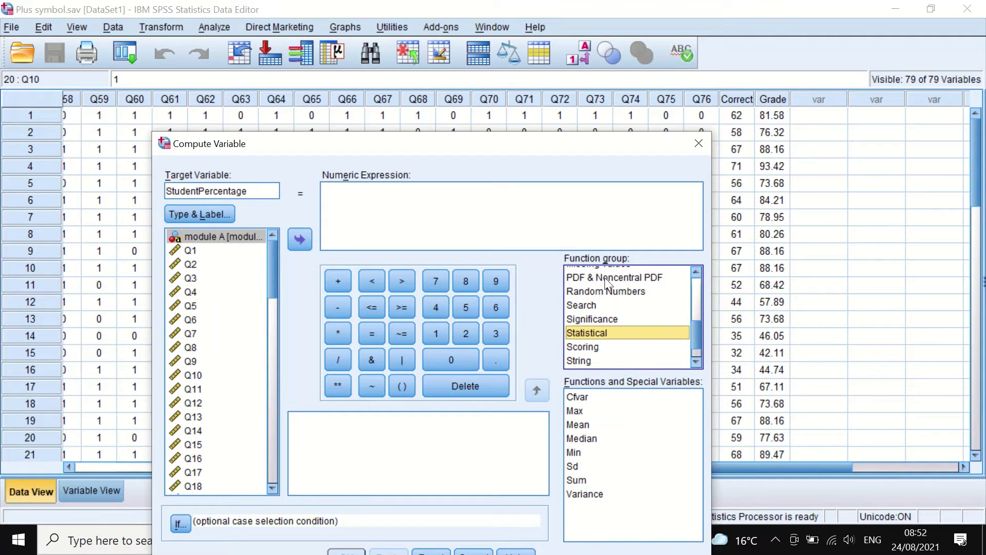
{"action": "left_click", "coordinate": [578, 480]}
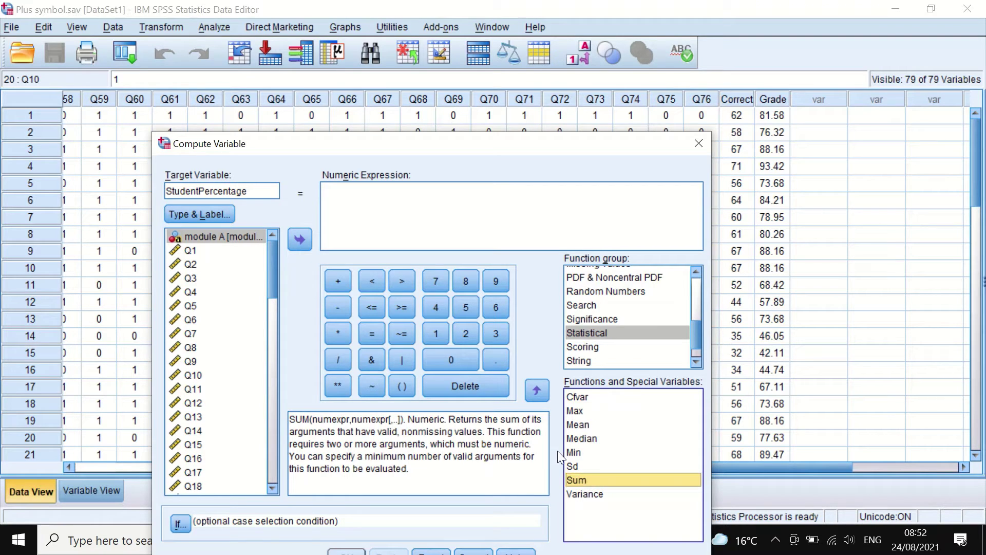
{"action": "left_click", "coordinate": [537, 391]}
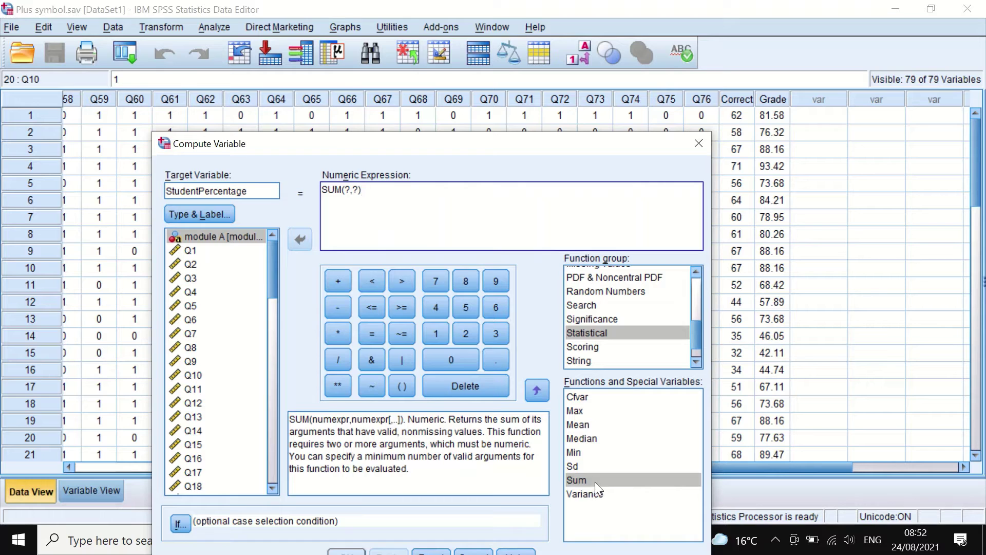
{"action": "left_click_drag", "start_coordinate": [592, 480], "coordinate": [387, 216]}
{"action": "key", "text": "BackSpace"}
{"action": "key", "text": "BackSpace"}
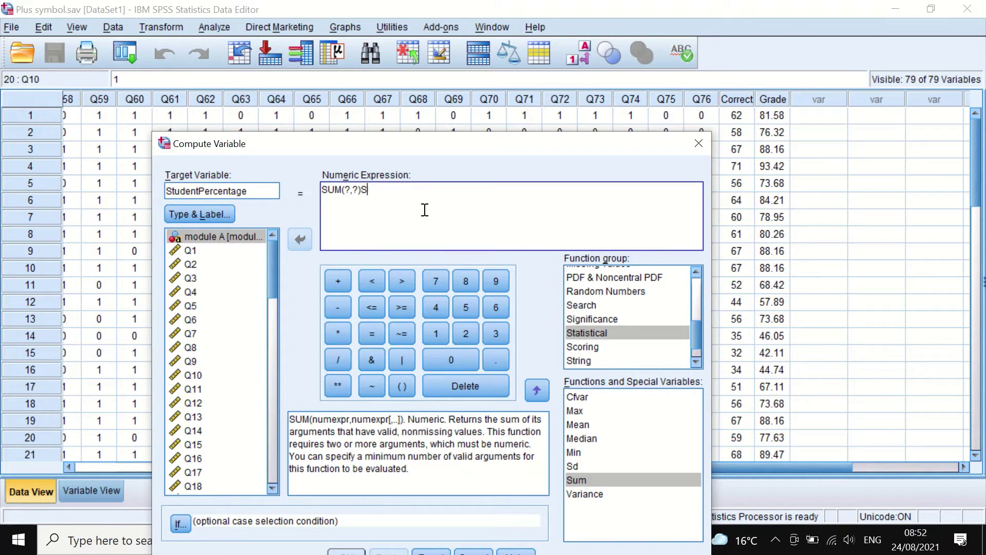
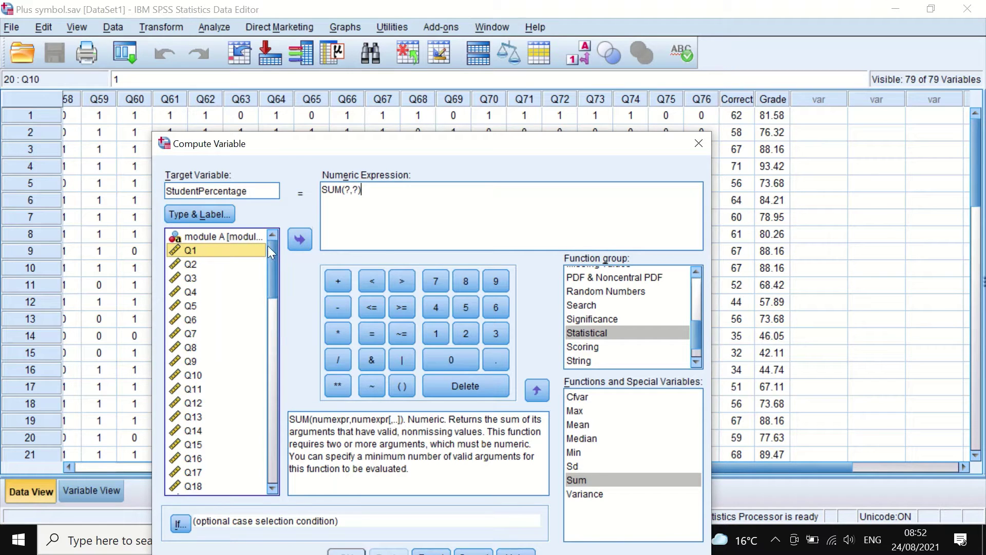
Step: Replace the first placeholder in the SUM expression with Q1 and delete the second placeholder
{"action": "left_click", "coordinate": [349, 187]}
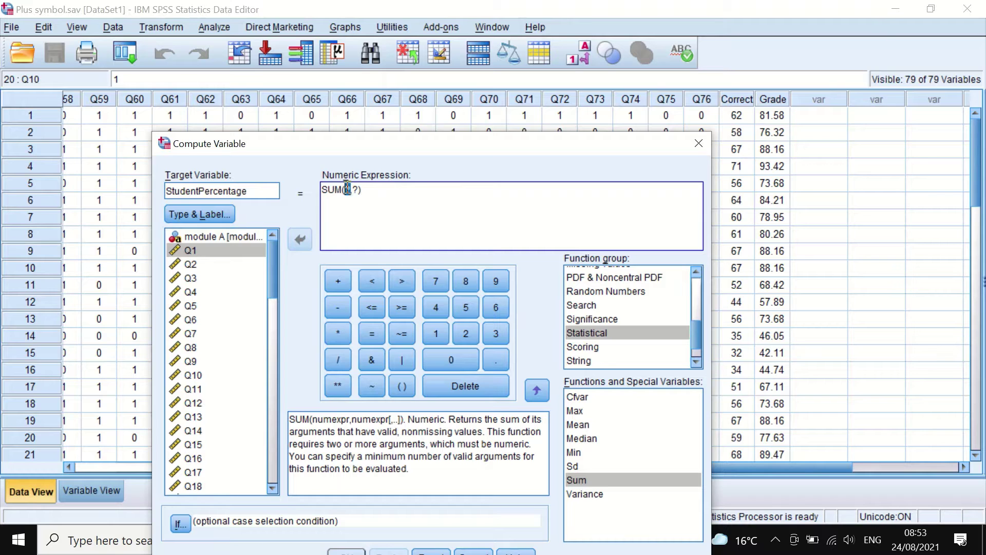
{"action": "key", "text": "Delete"}
{"action": "key", "text": "Delete"}
{"action": "left_click", "coordinate": [184, 251]}
{"action": "left_click", "coordinate": [299, 239]}
{"action": "double_click", "coordinate": [363, 189]}
{"action": "key", "text": "Delete"}
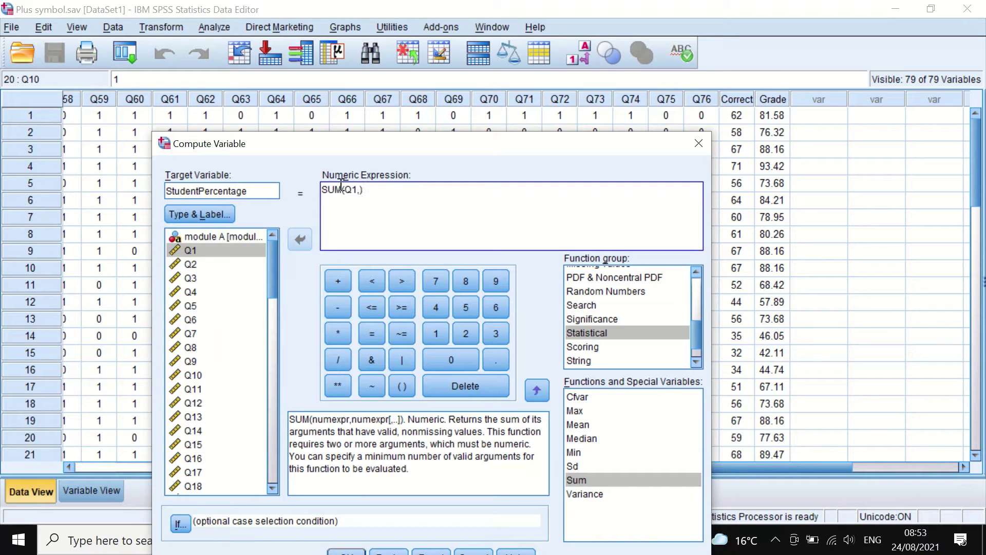
Step: Add Q2, Q3 and Q4 as further comma-separated arguments so the expression reads SUM(Q1,Q2,Q3,Q4)
{"action": "left_click", "coordinate": [191, 264]}
{"action": "left_click_drag", "start_coordinate": [219, 267], "coordinate": [368, 232]}
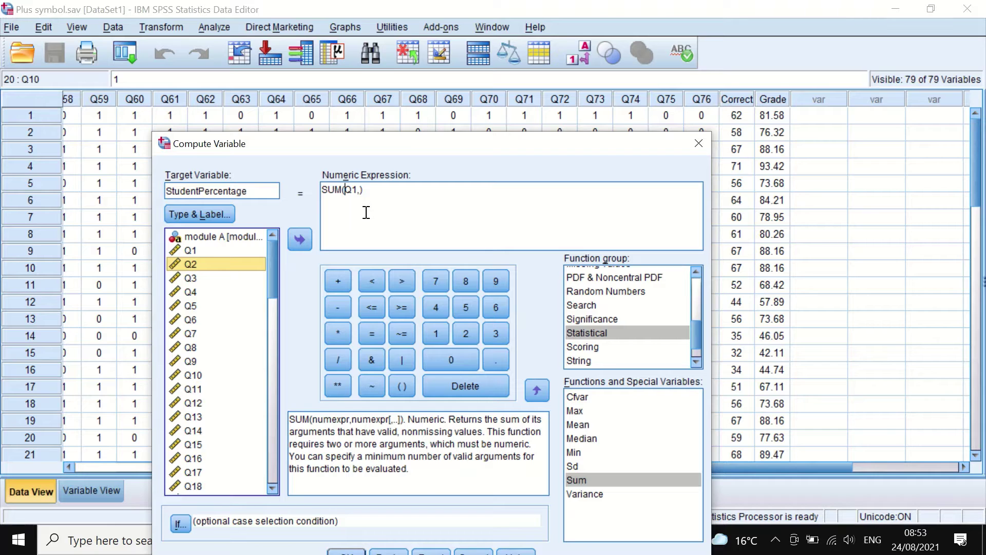
{"action": "left_click", "coordinate": [360, 193]}
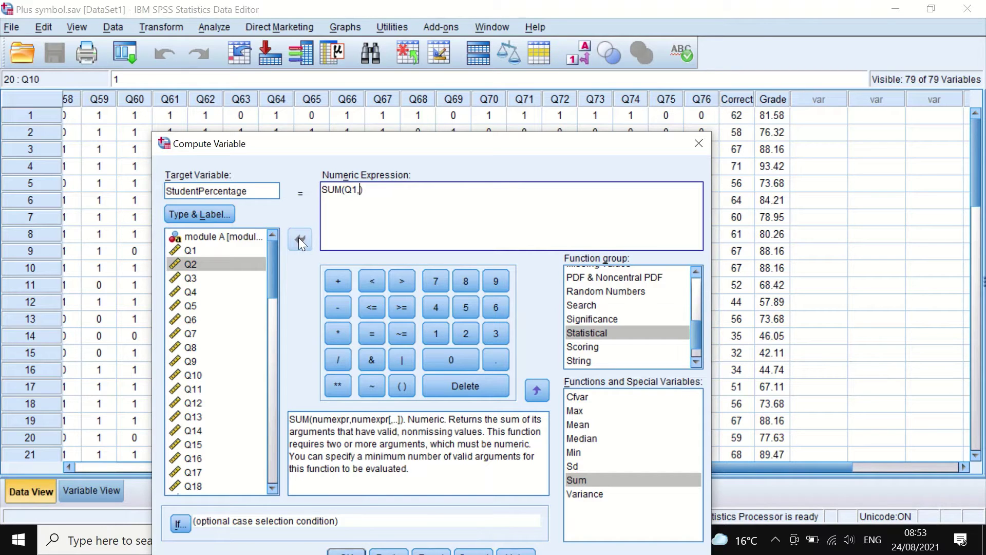
{"action": "left_click", "coordinate": [210, 262]}
{"action": "left_click", "coordinate": [300, 240]}
{"action": "left_click", "coordinate": [188, 279]}
{"action": "left_click", "coordinate": [300, 238]}
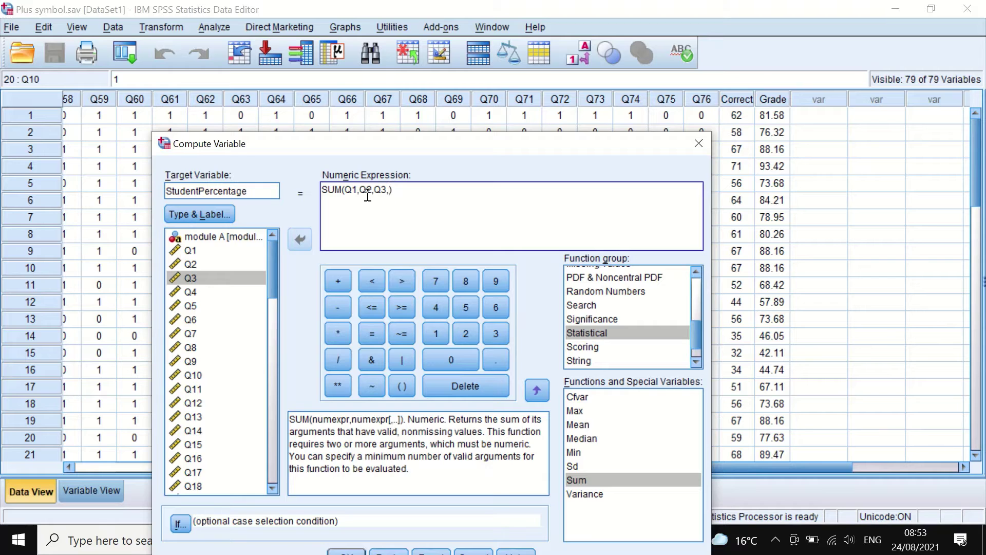
{"action": "left_click", "coordinate": [198, 293]}
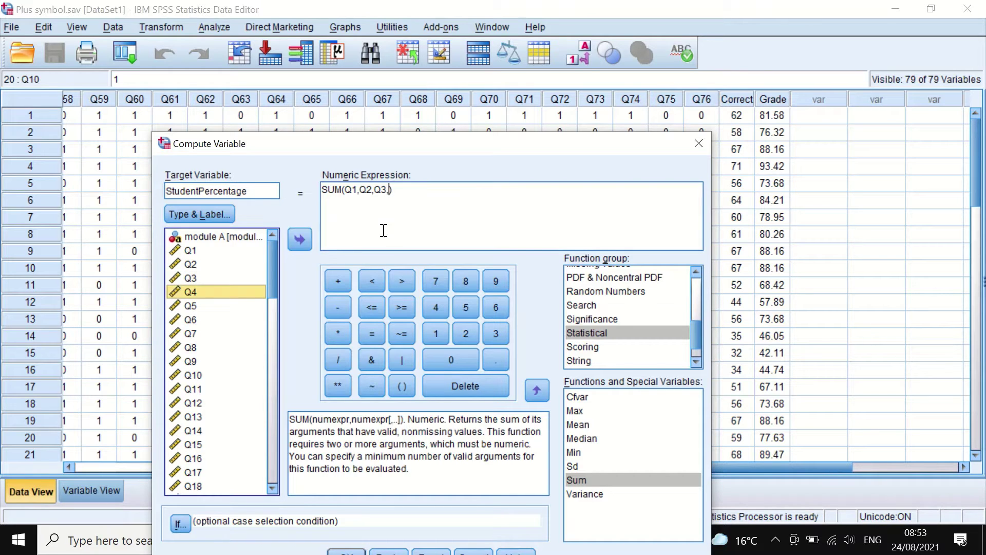
{"action": "left_click", "coordinate": [307, 240]}
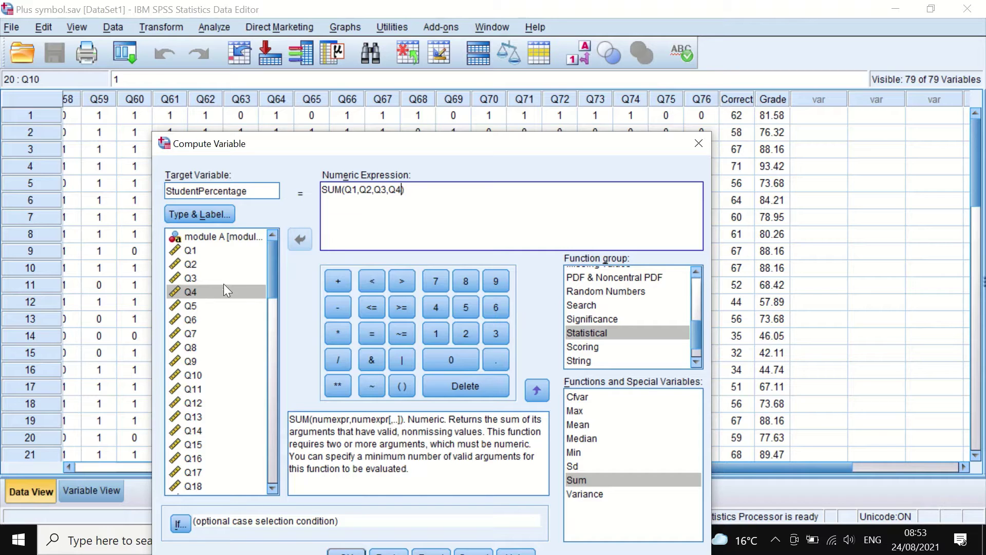
Step: Look through the variable list down to Grade, then switch to the Plus.docx document in Word
{"action": "scroll", "coordinate": [215, 319], "scroll_direction": "down", "scroll_amount": 13}
{"action": "scroll", "coordinate": [202, 435], "scroll_direction": "down", "scroll_amount": 7}
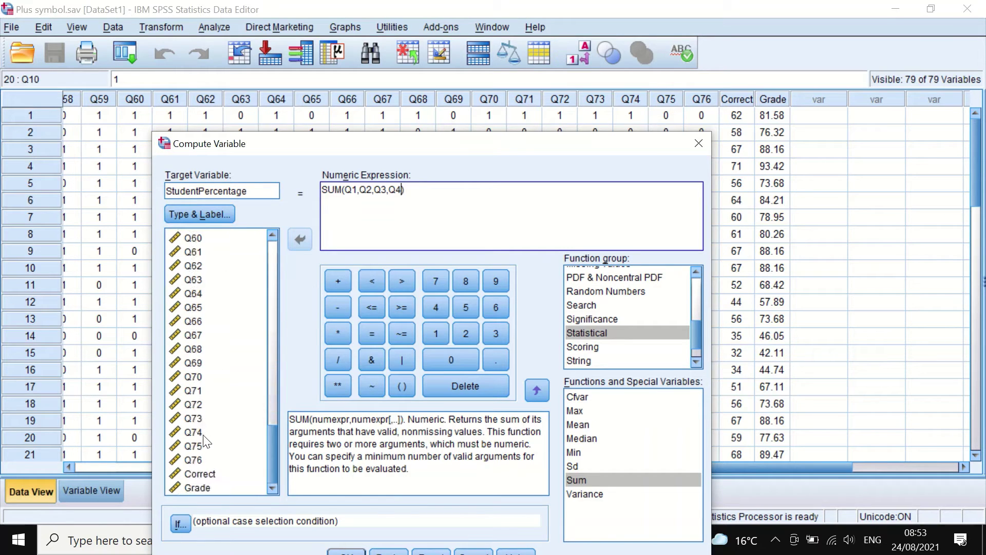
{"action": "scroll", "coordinate": [202, 444], "scroll_direction": "up", "scroll_amount": 20}
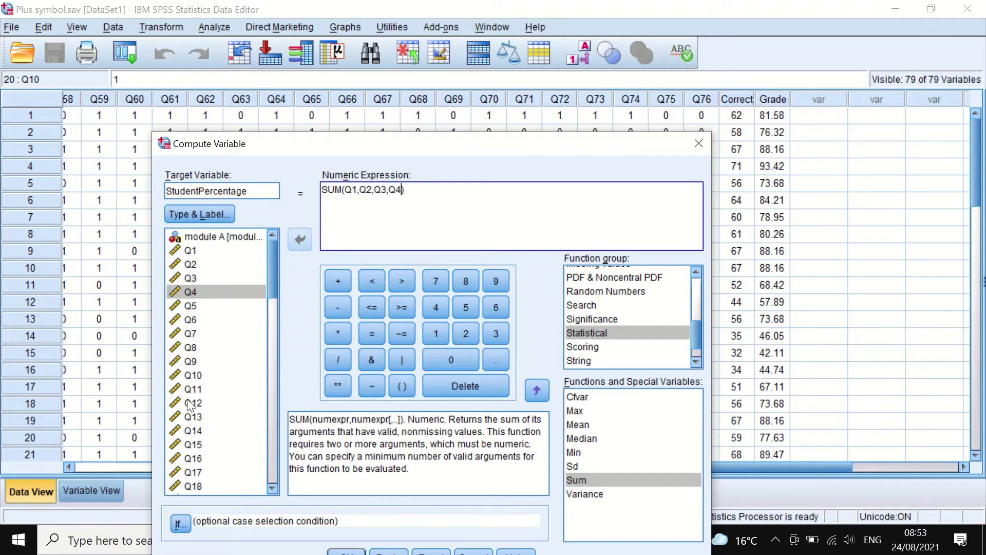
{"action": "left_click", "coordinate": [921, 391]}
{"action": "left_click_drag", "start_coordinate": [534, 144], "coordinate": [441, 21]}
{"action": "left_click", "coordinate": [512, 539]}
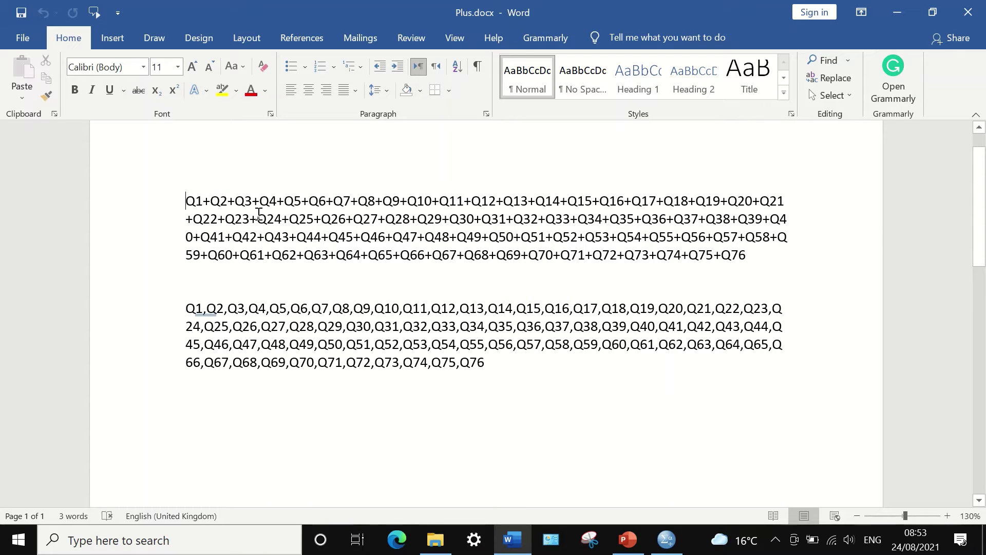
Step: Copy the comma-separated list Q1 to Q76 from the Word document and return to the Compute Variable dialog in SPSS
{"action": "left_click_drag", "start_coordinate": [185, 200], "coordinate": [345, 219]}
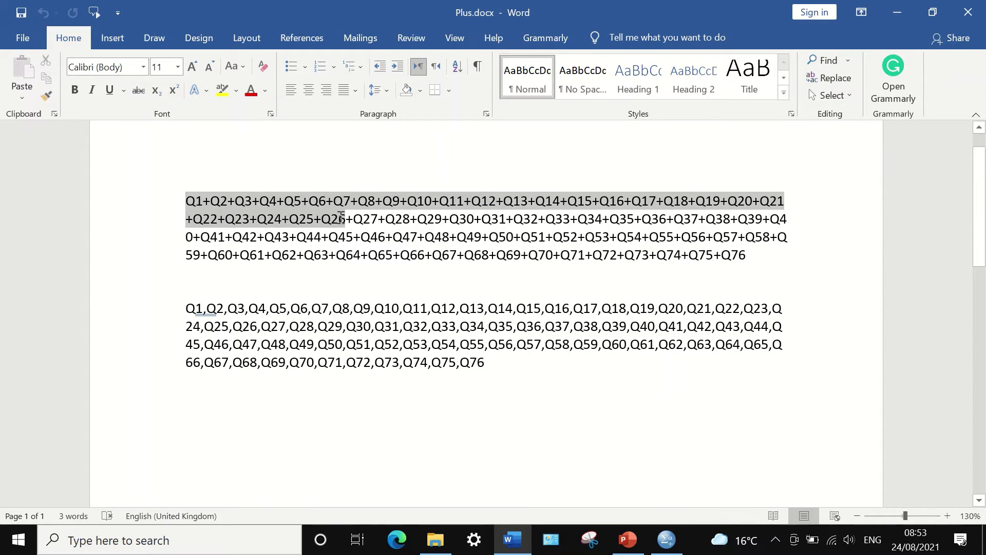
{"action": "left_click", "coordinate": [191, 308]}
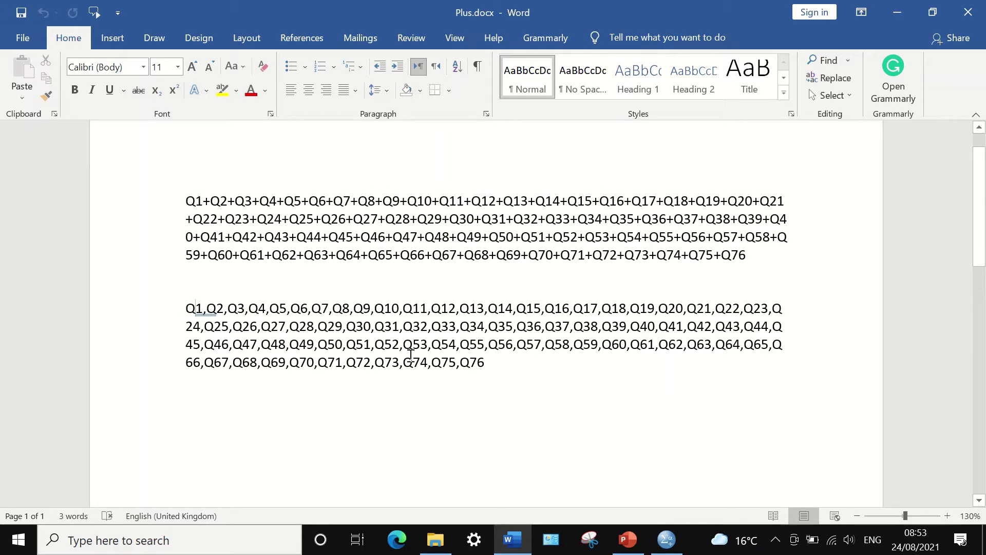
{"action": "left_click_drag", "start_coordinate": [188, 303], "coordinate": [487, 367]}
{"action": "right_click", "coordinate": [381, 327]}
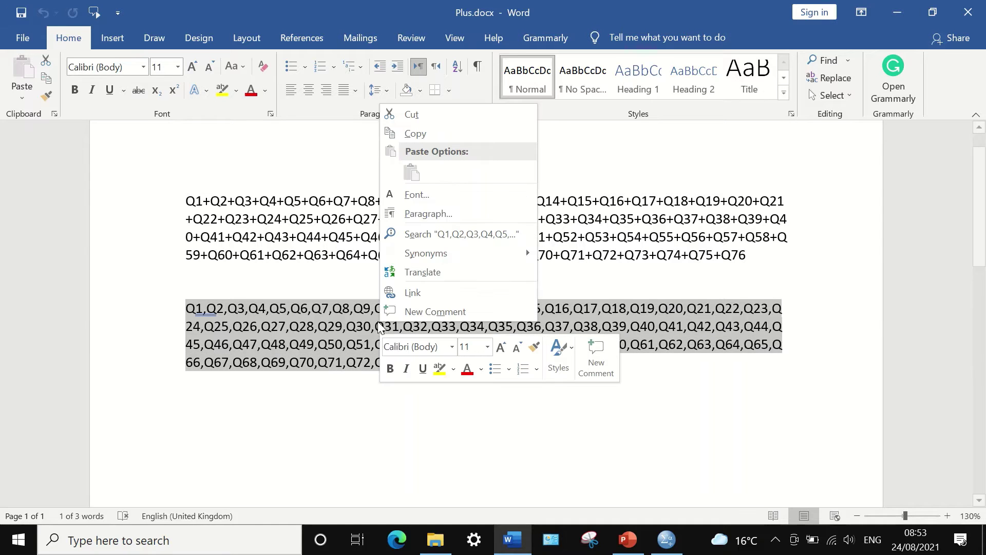
{"action": "left_click", "coordinate": [432, 135]}
{"action": "left_click", "coordinate": [588, 493]}
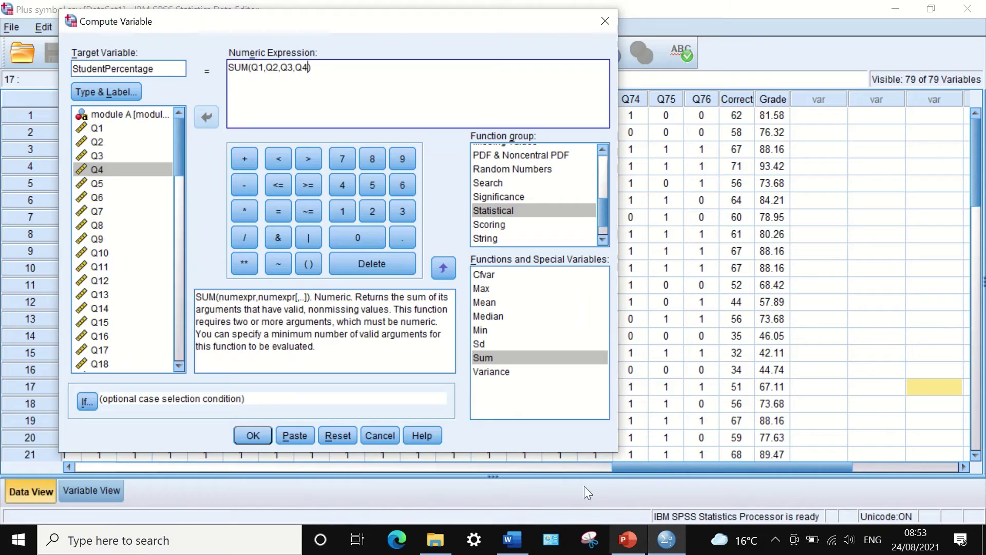
Step: Replace the arguments Q1,Q2,Q3,Q4 inside the SUM parentheses with the copied list Q1 to Q76
{"action": "left_click_drag", "start_coordinate": [310, 67], "coordinate": [250, 67]}
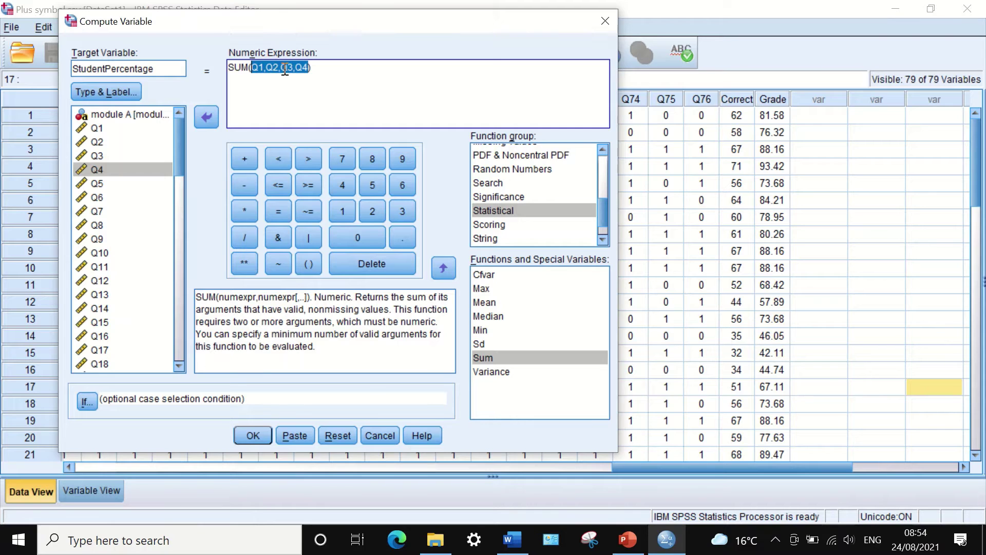
{"action": "right_click", "coordinate": [284, 67]}
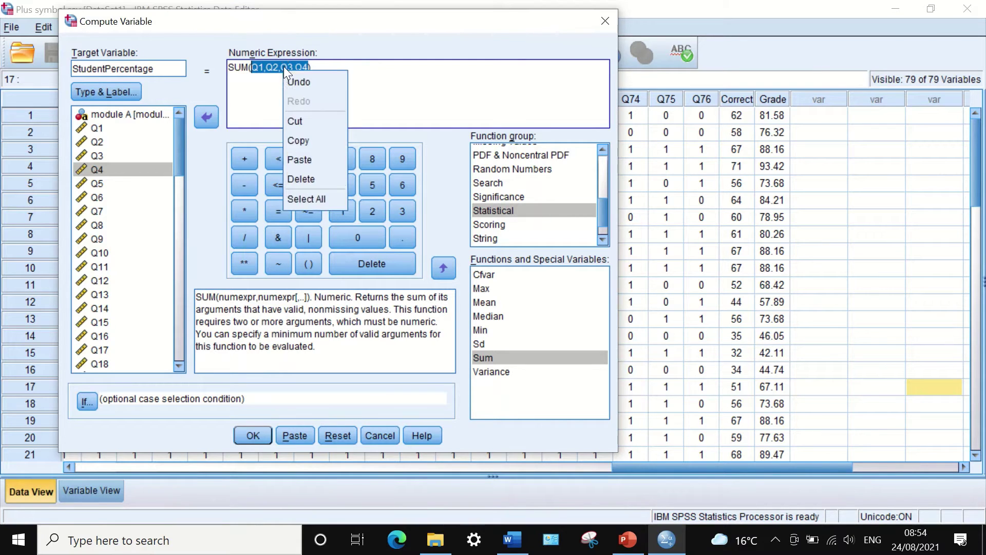
{"action": "left_click", "coordinate": [311, 154]}
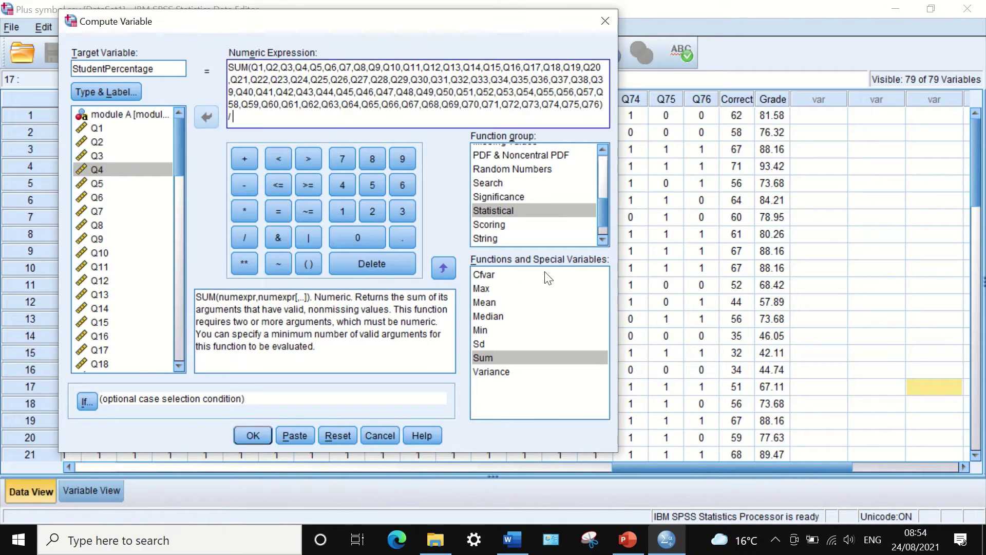
Step: Complete the expression after the SUM with / 76 * 100 and run the StudentPercentage computation
{"action": "left_click", "coordinate": [340, 160]}
{"action": "left_click", "coordinate": [402, 183]}
{"action": "left_click", "coordinate": [241, 211]}
{"action": "left_click", "coordinate": [340, 212]}
{"action": "left_click", "coordinate": [343, 239]}
{"action": "left_click", "coordinate": [343, 238]}
{"action": "left_click", "coordinate": [252, 434]}
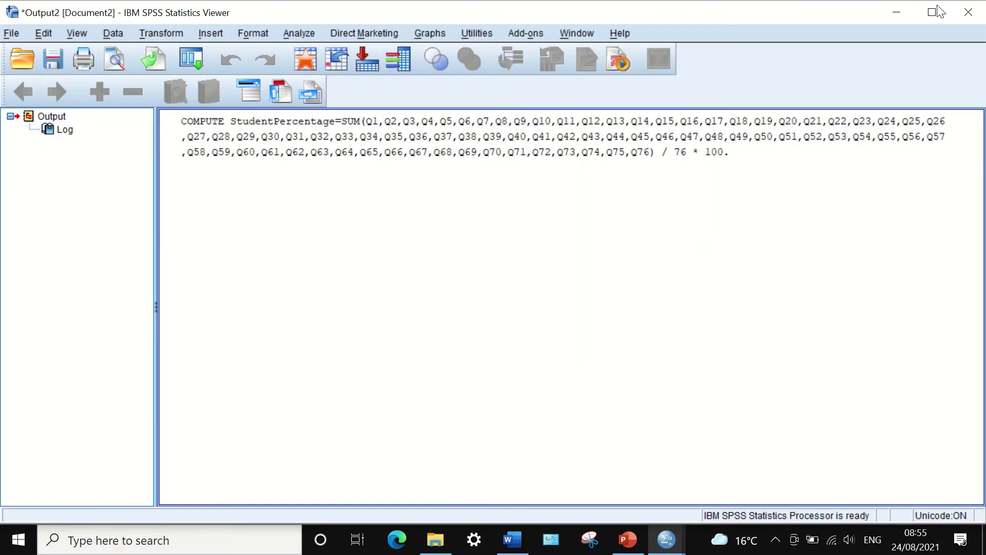
Step: Review the logged COMPUTE command in the output viewer and return to the data editor
{"action": "left_click", "coordinate": [244, 174]}
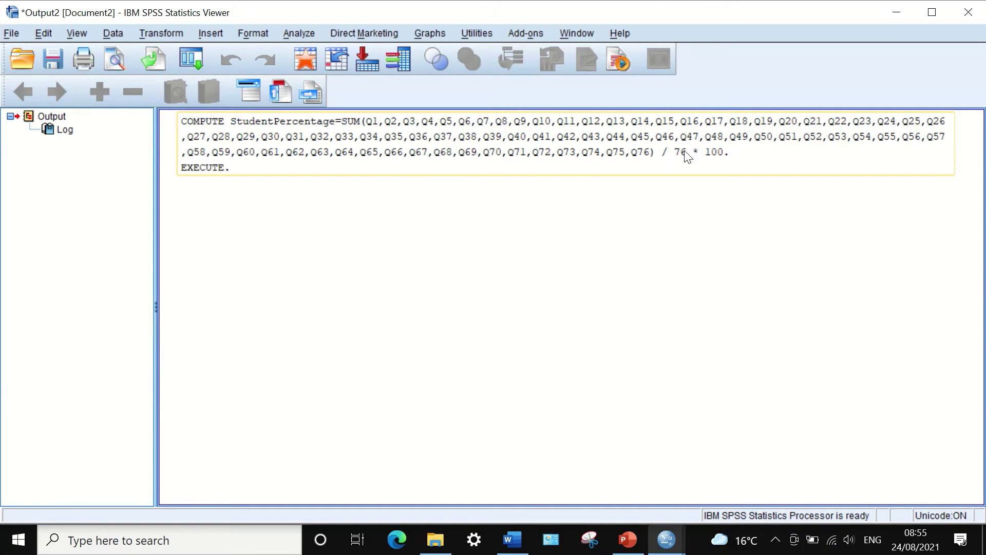
{"action": "left_click", "coordinate": [411, 232]}
{"action": "left_click", "coordinate": [488, 152]}
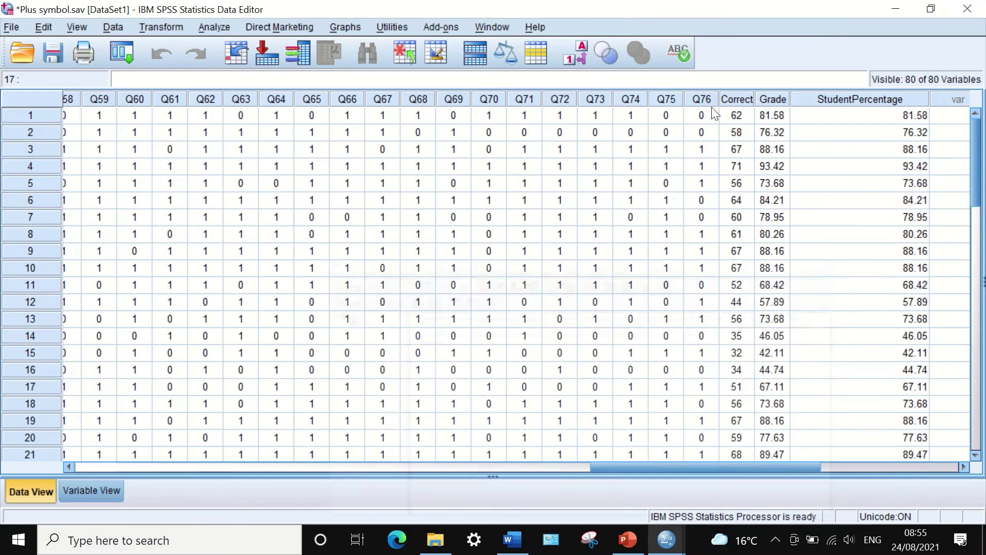
Step: Narrow the StudentPercentage column to about its heading's width and compare its values with Grade down to the last case
{"action": "left_click_drag", "start_coordinate": [736, 463], "coordinate": [855, 465]}
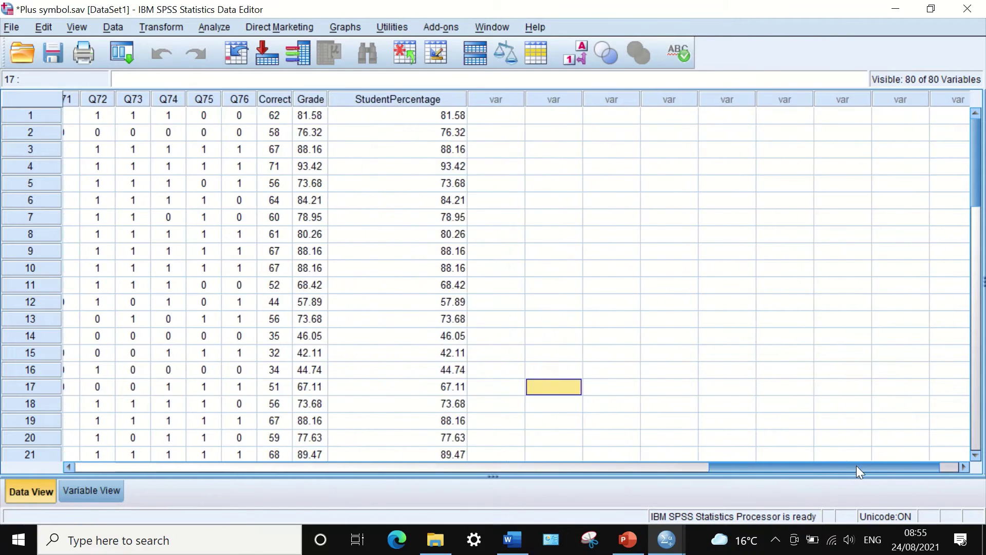
{"action": "left_click_drag", "start_coordinate": [467, 93], "coordinate": [420, 98]}
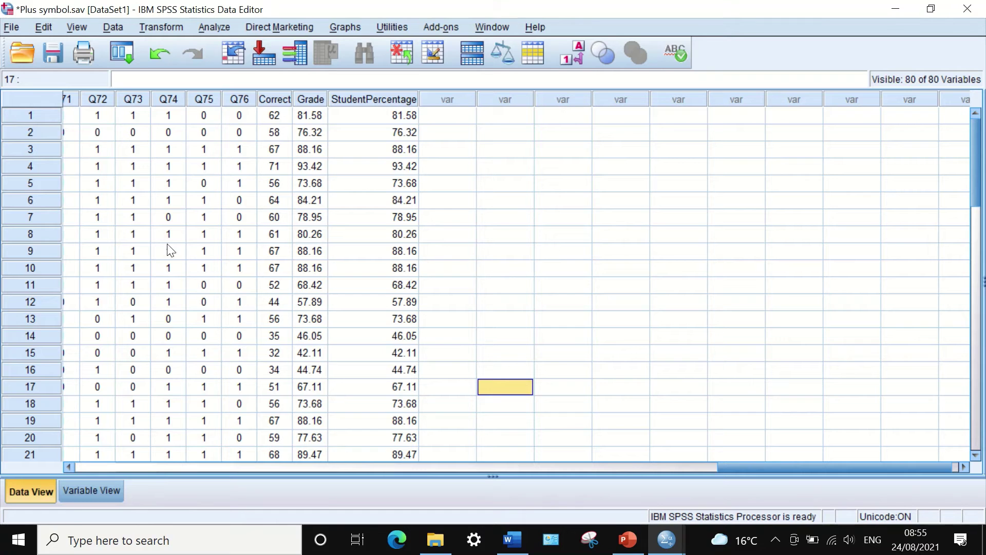
{"action": "left_click_drag", "start_coordinate": [774, 467], "coordinate": [711, 449]}
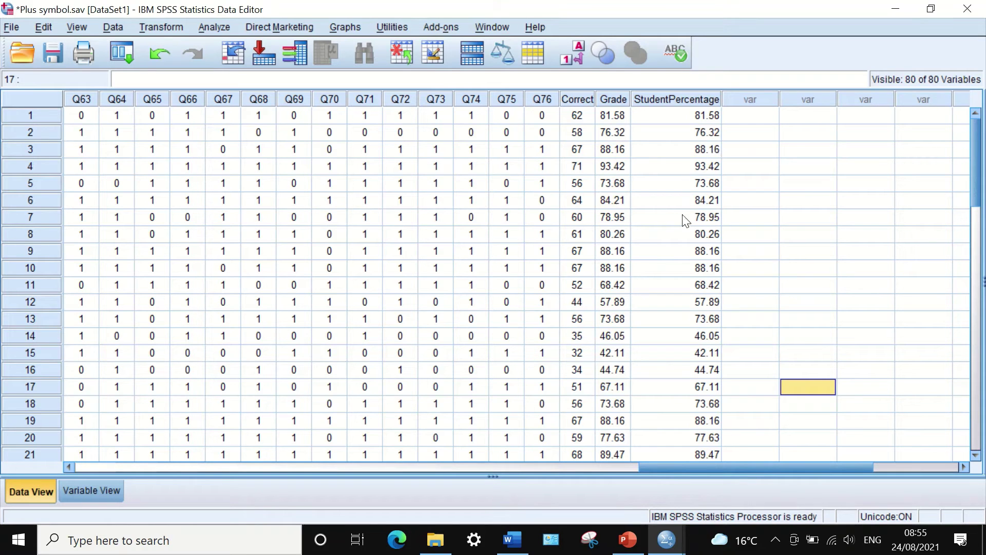
{"action": "scroll", "coordinate": [752, 301], "scroll_direction": "down", "scroll_amount": 10}
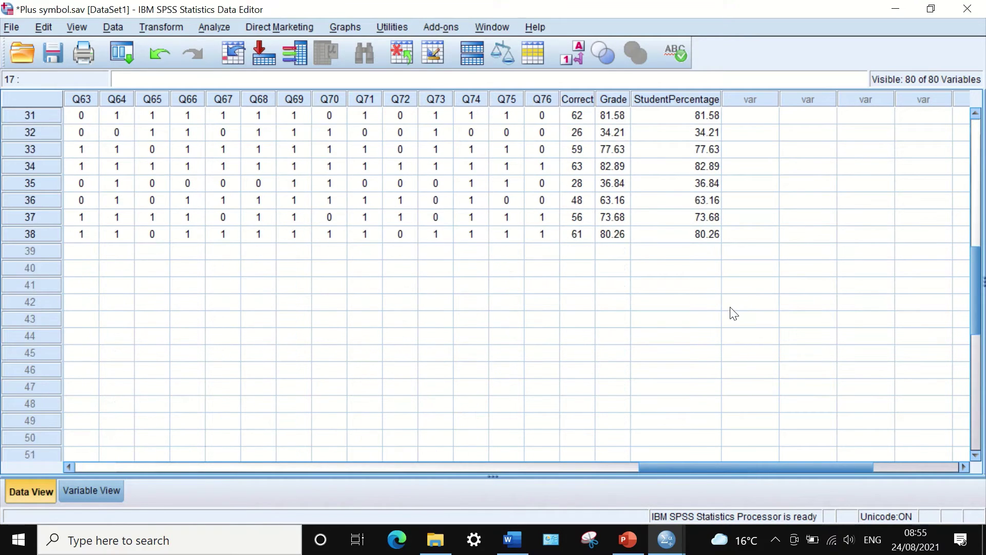
{"action": "scroll", "coordinate": [731, 309], "scroll_direction": "up", "scroll_amount": 10}
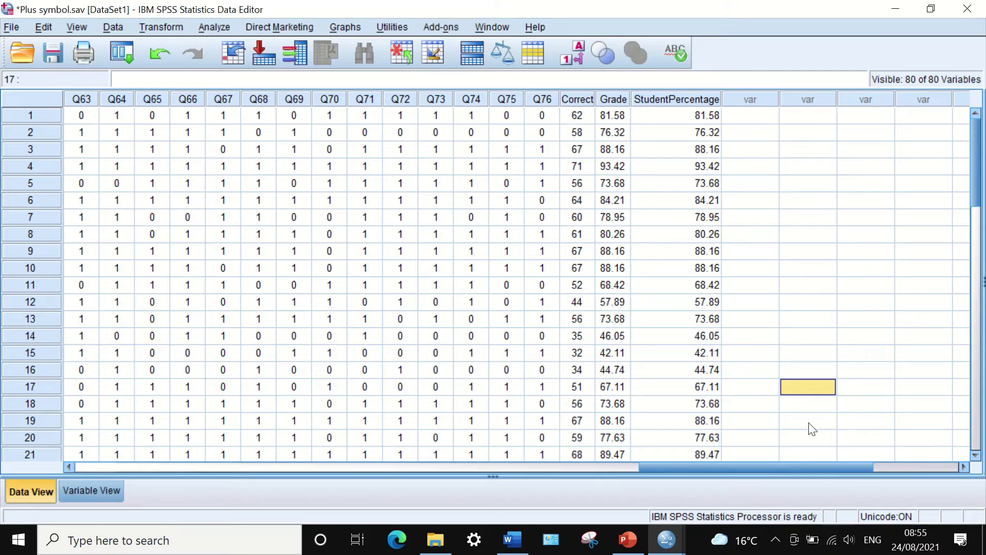
{"action": "left_click_drag", "start_coordinate": [819, 467], "coordinate": [790, 467]}
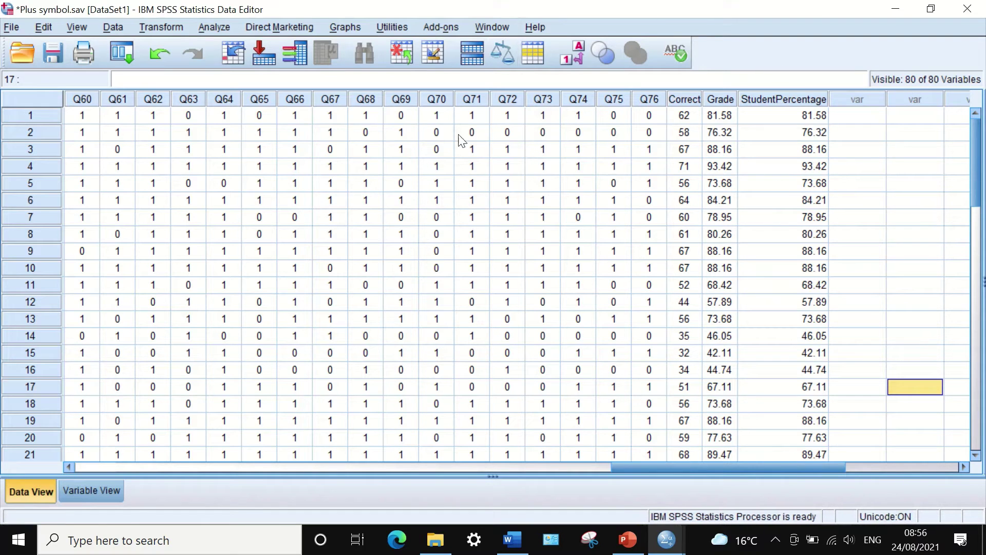
Step: Reopen the Compute Variable dialog and reposition it over the data grid to review the SUM expression
{"action": "left_click", "coordinate": [159, 26]}
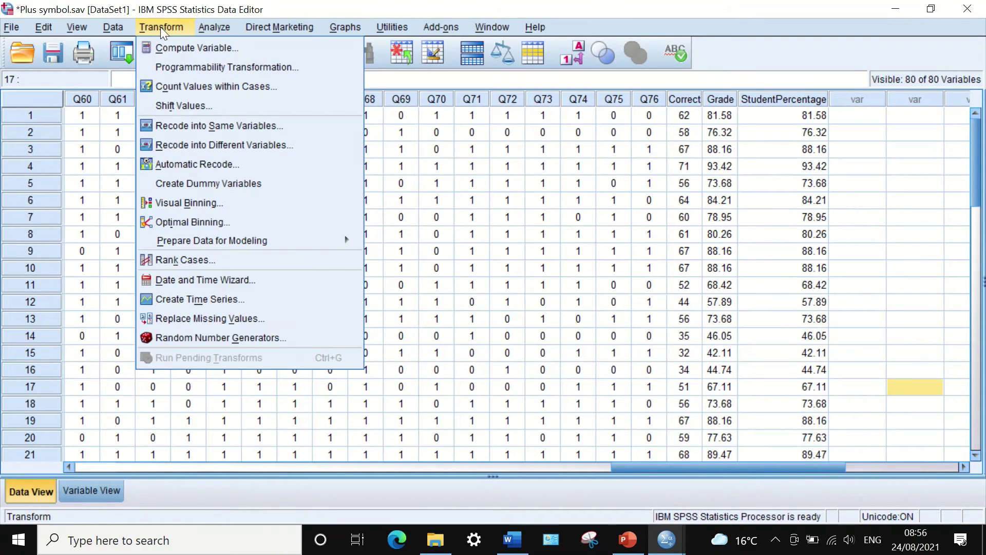
{"action": "left_click", "coordinate": [175, 48]}
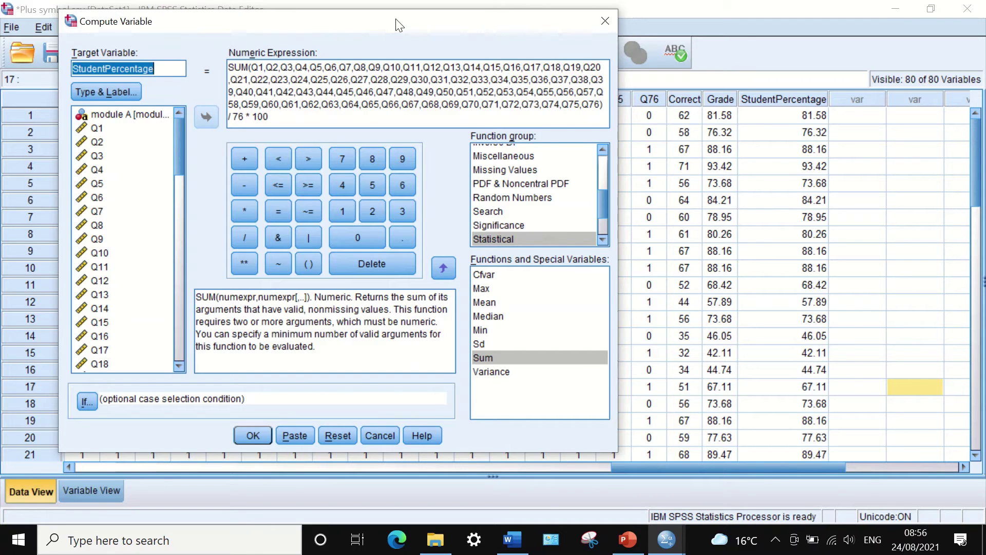
{"action": "left_click_drag", "start_coordinate": [356, 23], "coordinate": [490, 183]}
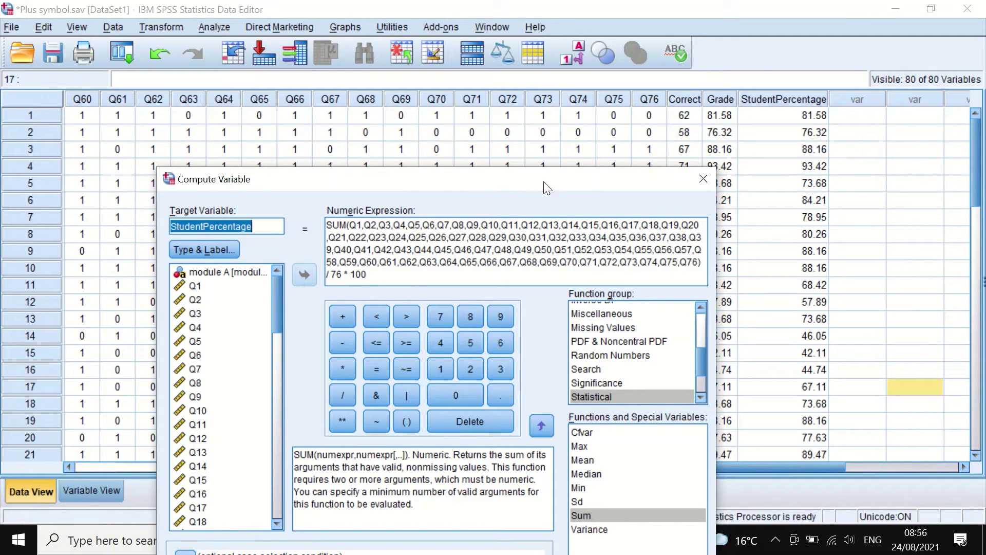
{"action": "left_click_drag", "start_coordinate": [543, 181], "coordinate": [534, 279]}
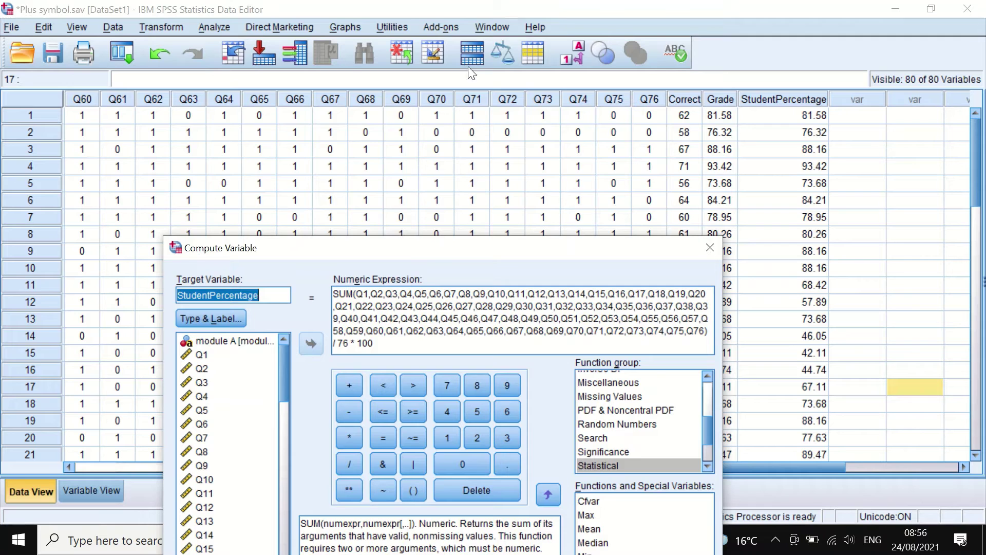
{"action": "left_click_drag", "start_coordinate": [507, 254], "coordinate": [561, 64]}
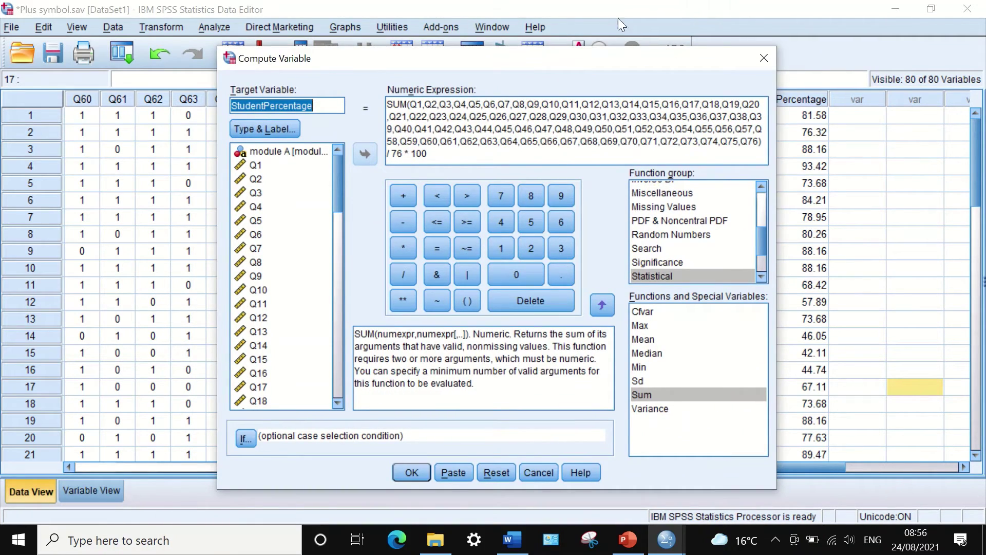
{"action": "left_click_drag", "start_coordinate": [655, 62], "coordinate": [583, 107]}
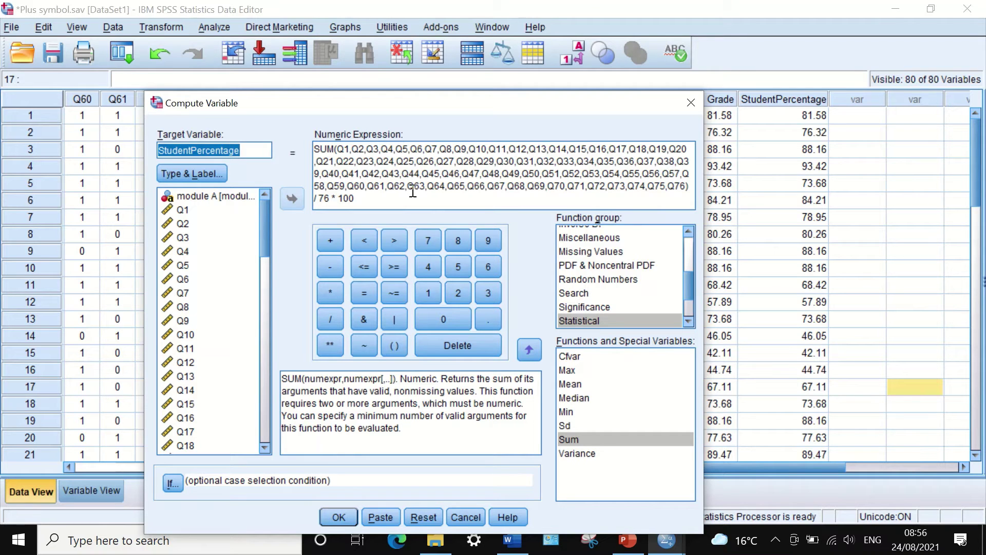
{"action": "left_click_drag", "start_coordinate": [501, 107], "coordinate": [575, 28]}
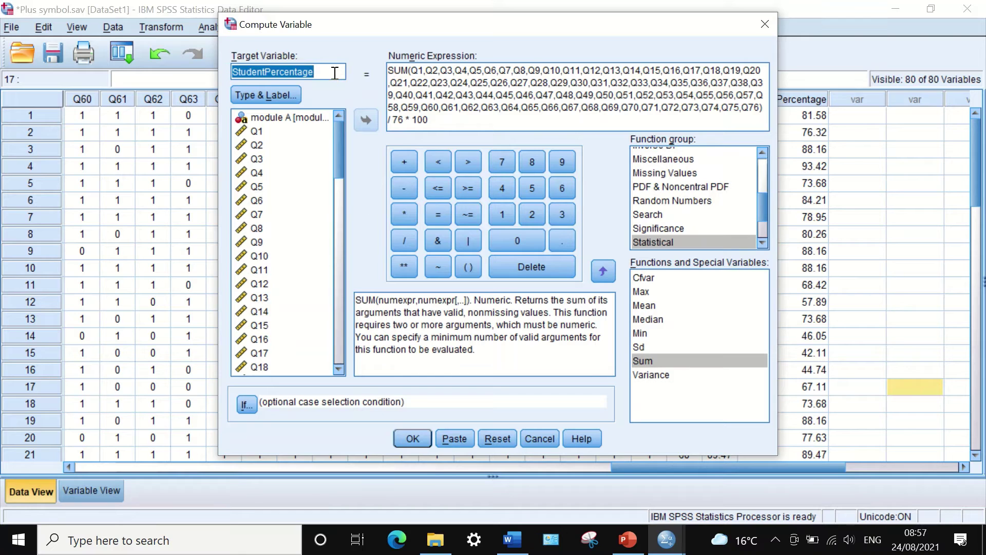
Step: Set the target variable to Syntazpercentage and paste the computation into a syntax window
{"action": "left_click_drag", "start_coordinate": [335, 73], "coordinate": [229, 74]}
{"action": "type", "text": "Synta"}
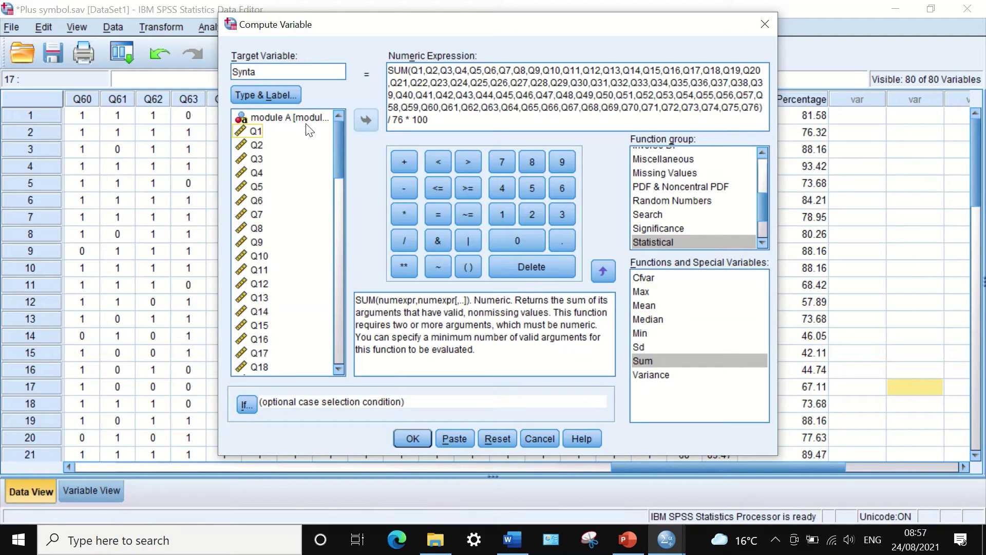
{"action": "type", "text": "zpercentage"}
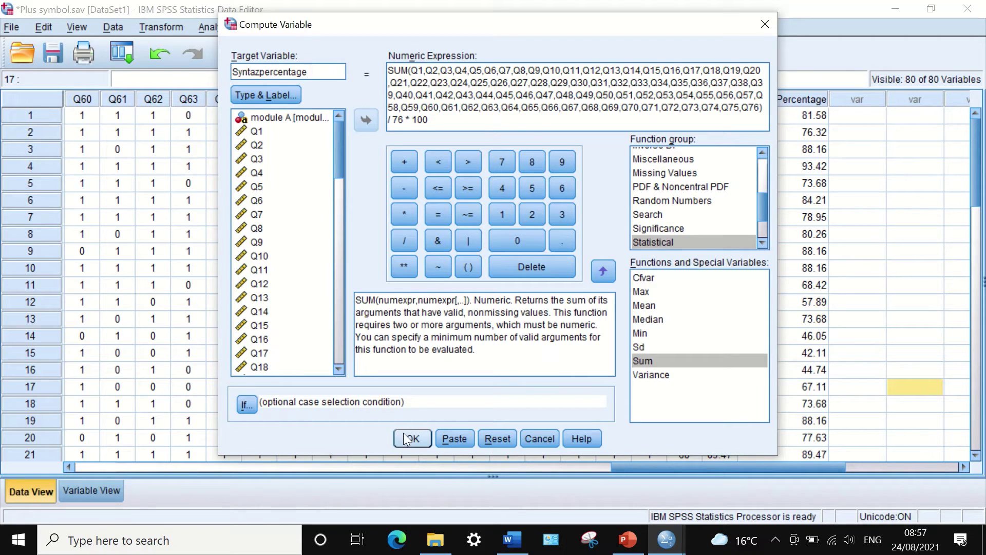
{"action": "left_click", "coordinate": [455, 438]}
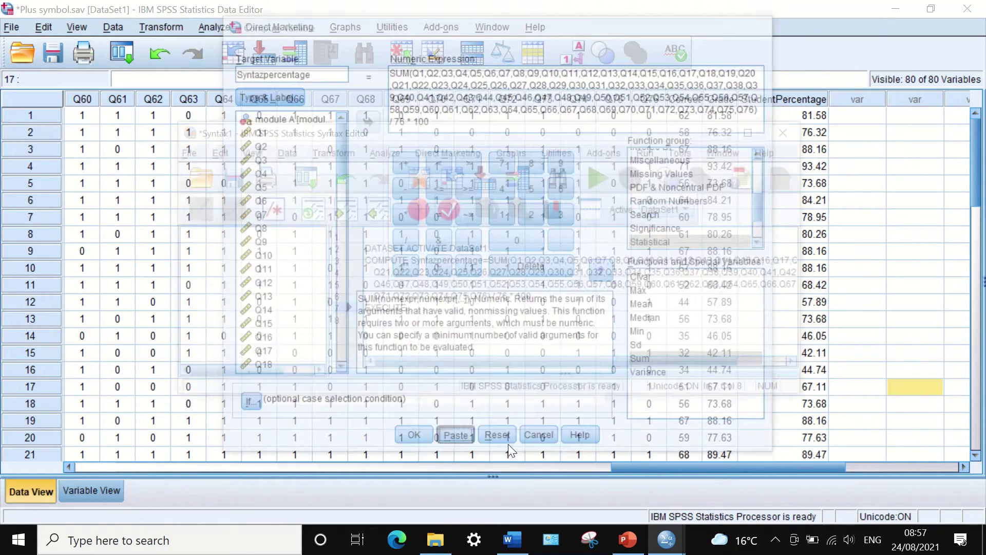
Step: Run the whole pasted syntax from DATASET ACTIVATE to EXECUTE and minimise the output viewer
{"action": "left_click_drag", "start_coordinate": [578, 135], "coordinate": [518, 94]}
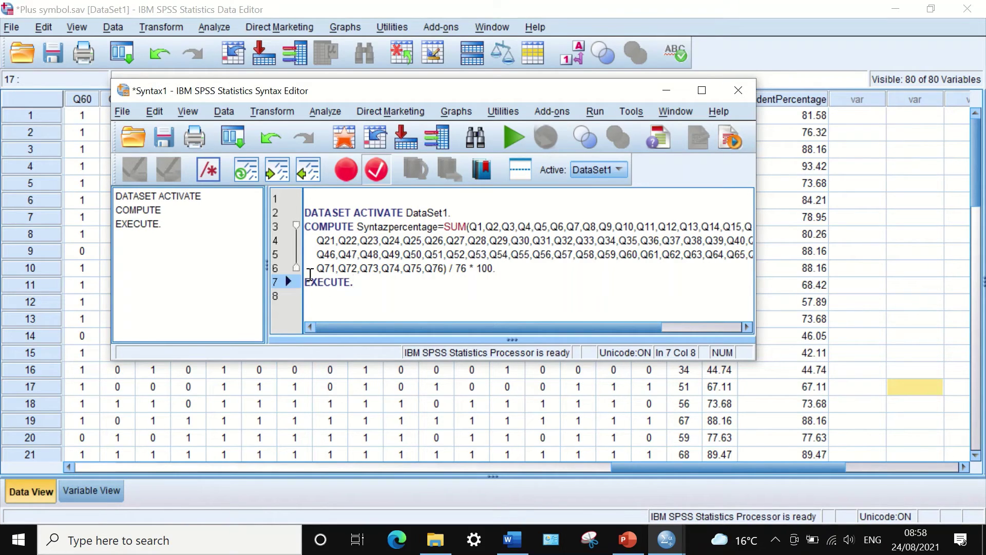
{"action": "left_click_drag", "start_coordinate": [498, 94], "coordinate": [443, 175]}
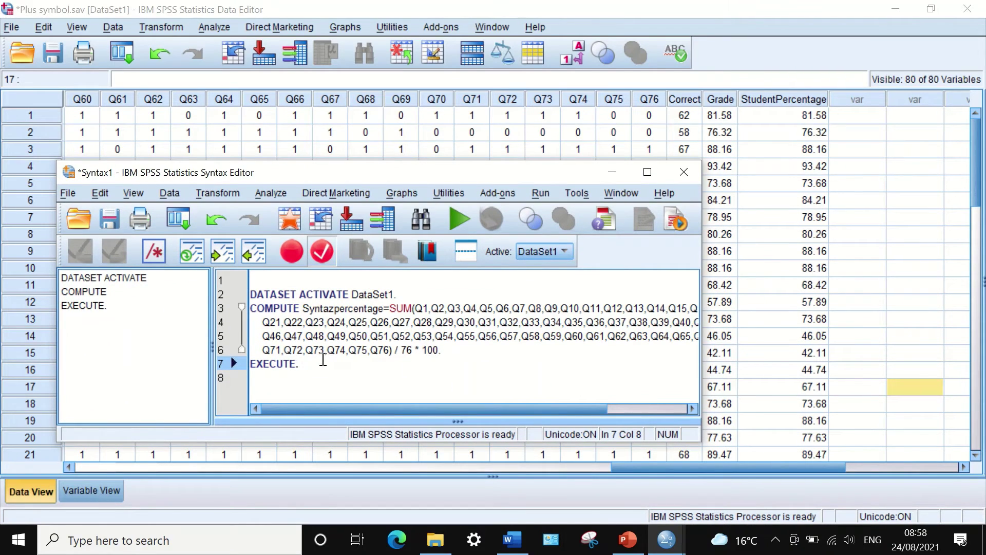
{"action": "left_click_drag", "start_coordinate": [323, 363], "coordinate": [247, 289]}
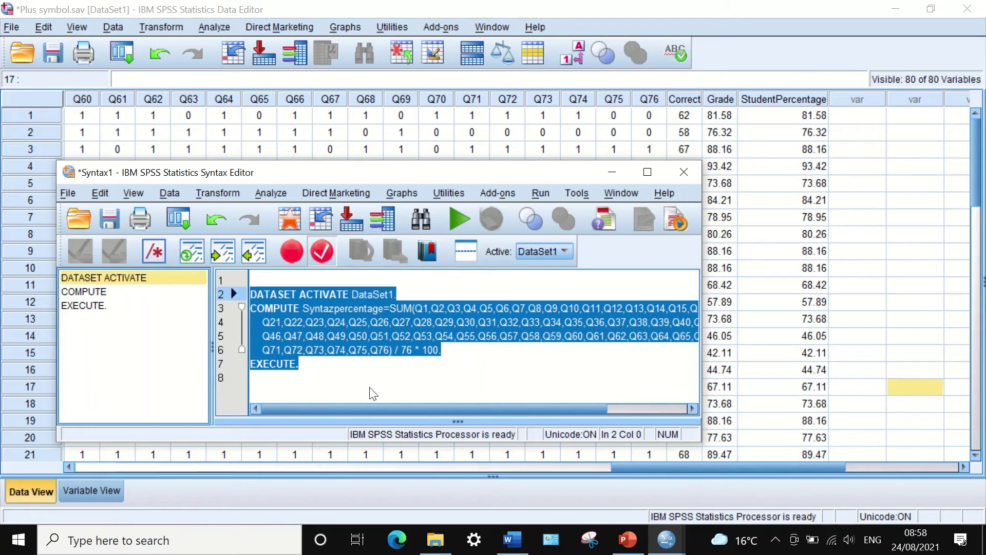
{"action": "left_click", "coordinate": [463, 218]}
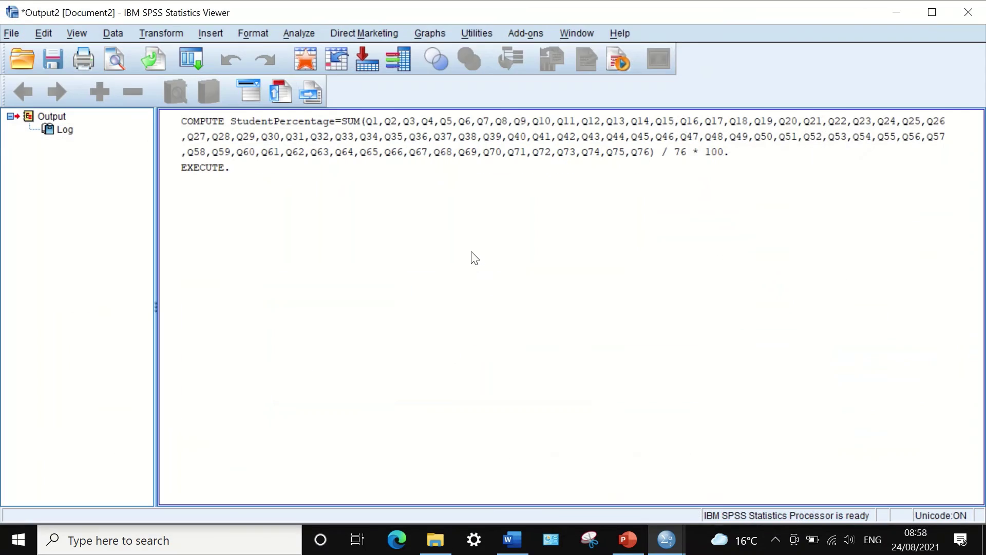
{"action": "left_click", "coordinate": [896, 12]}
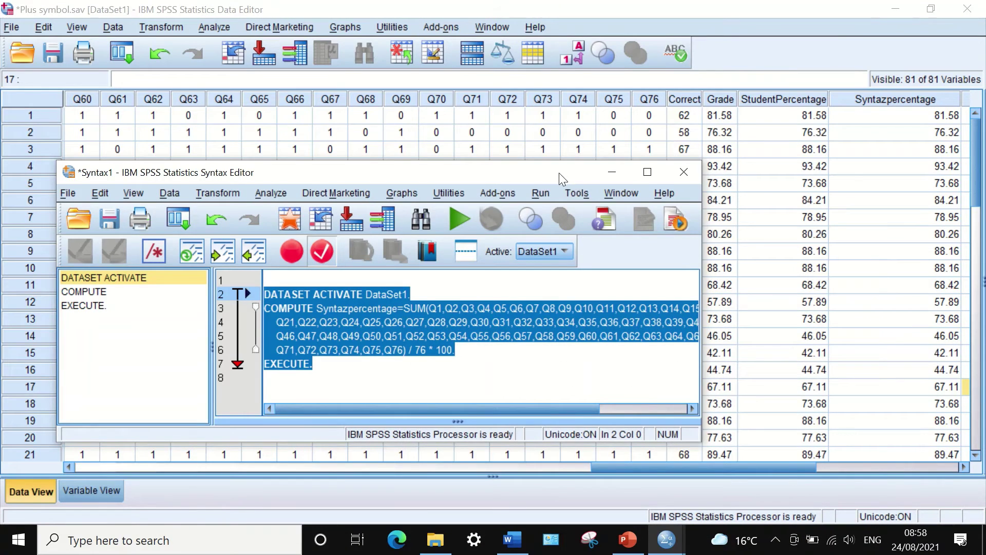
Step: Compare the Syntazpercentage values with the StudentPercentage and Grade columns in the data editor
{"action": "left_click_drag", "start_coordinate": [559, 172], "coordinate": [383, 220]}
{"action": "left_click_drag", "start_coordinate": [706, 463], "coordinate": [817, 464]}
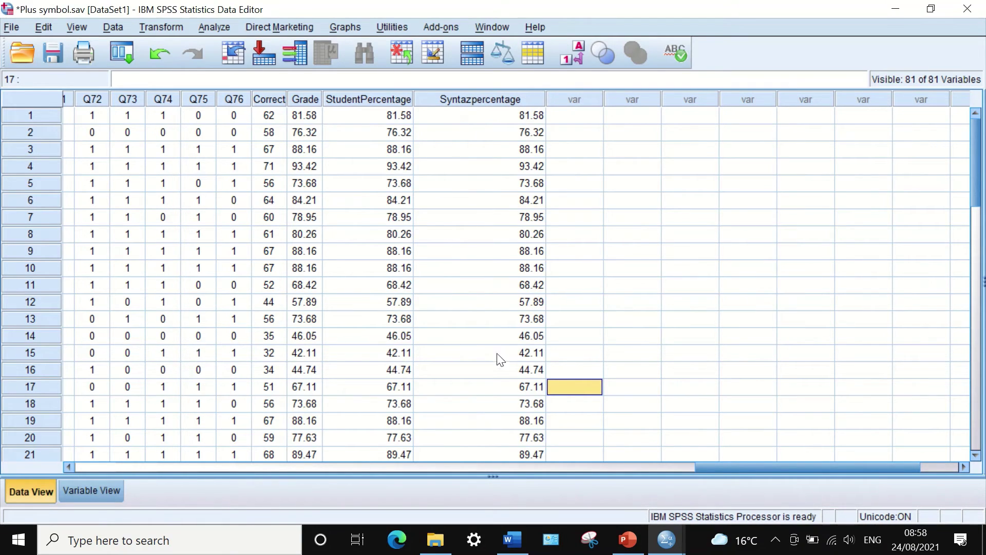
{"action": "scroll", "coordinate": [469, 195], "scroll_direction": "down", "scroll_amount": 2}
{"action": "scroll", "coordinate": [465, 215], "scroll_direction": "up", "scroll_amount": 2}
Step: Bring the Syntax1 window forward over the data grid and open its Save As dialog
{"action": "mouse_move", "coordinate": [662, 544]}
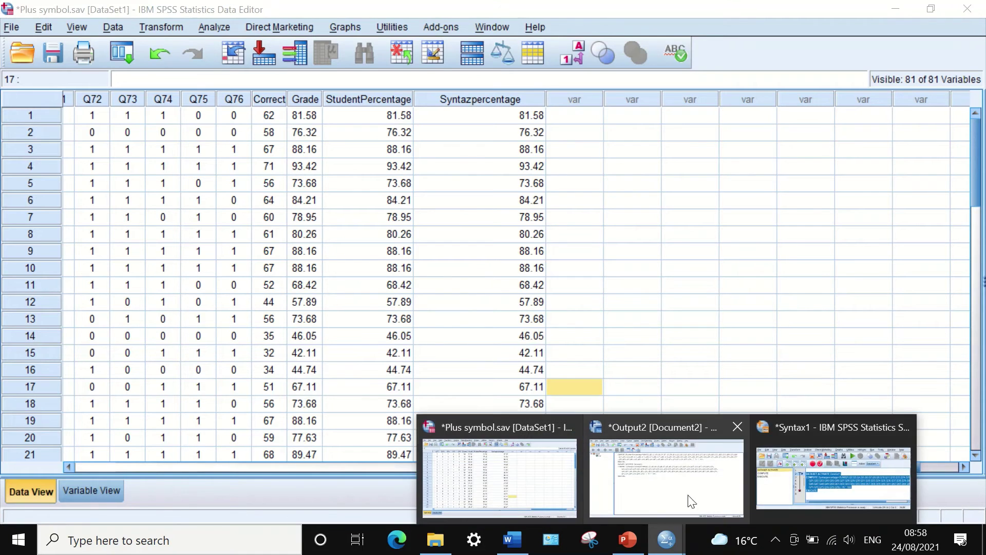
{"action": "left_click", "coordinate": [792, 463]}
{"action": "left_click_drag", "start_coordinate": [281, 219], "coordinate": [448, 16]}
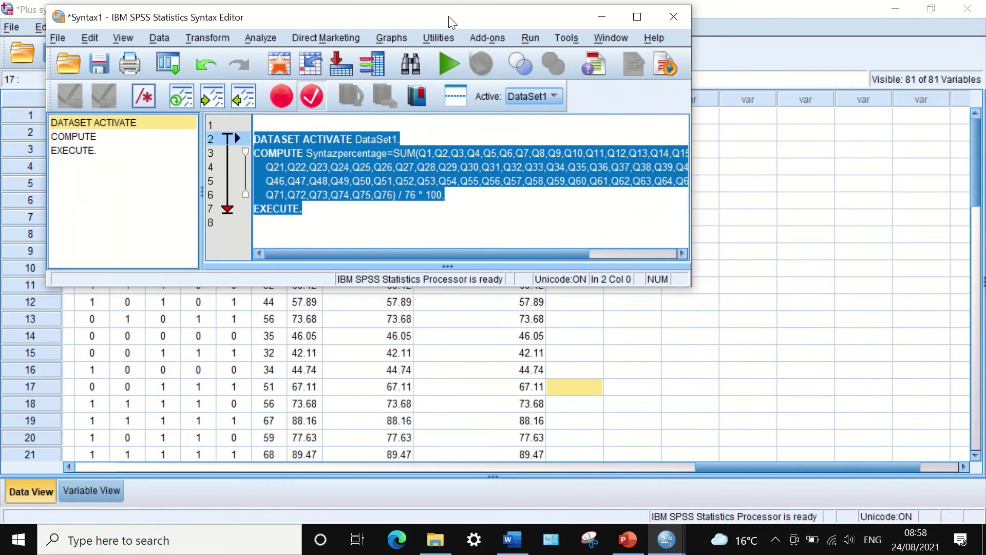
{"action": "left_click", "coordinate": [58, 41]}
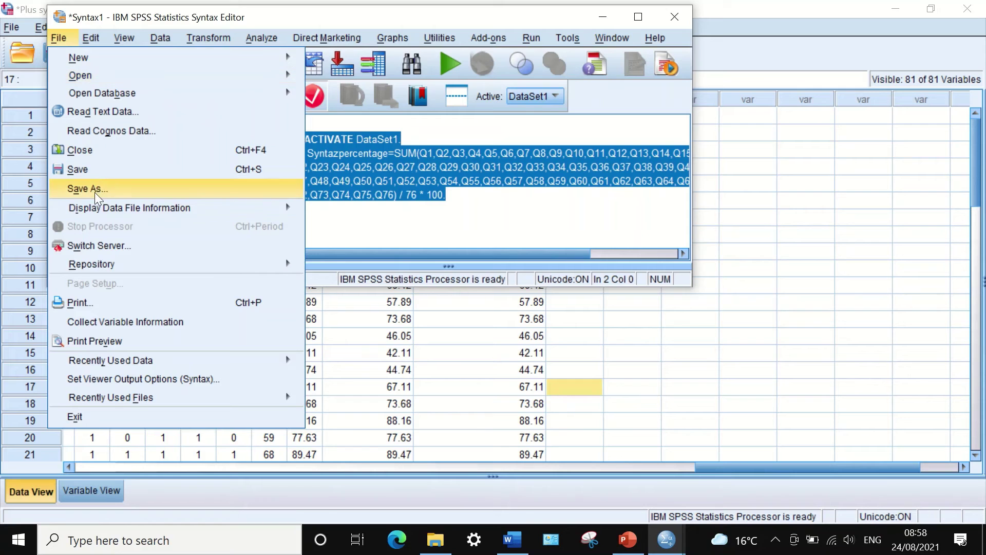
{"action": "left_click", "coordinate": [82, 187]}
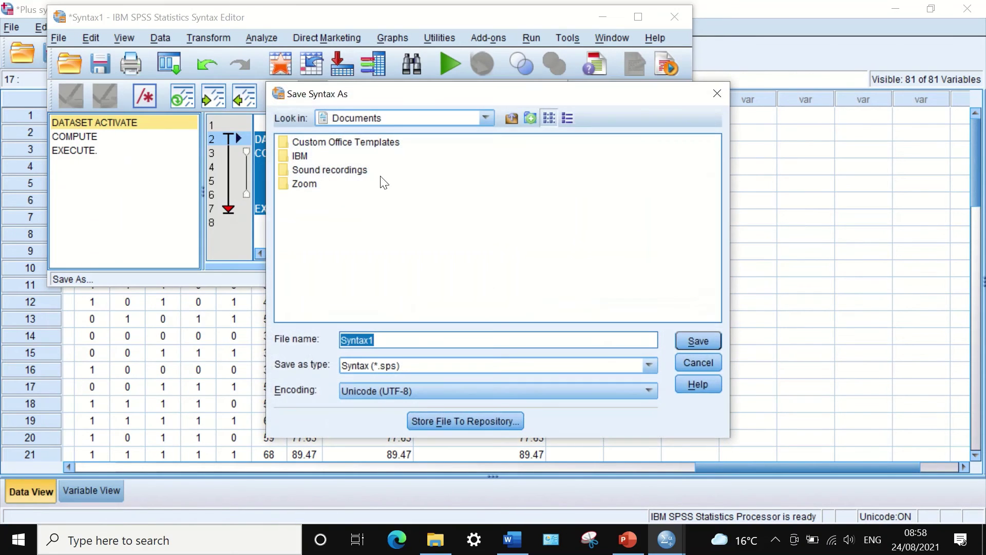
Step: Set the save location to the Syntax folder inside the YouTube folder on the Desktop
{"action": "left_click", "coordinate": [391, 120]}
{"action": "scroll", "coordinate": [403, 161], "scroll_direction": "up", "scroll_amount": 2}
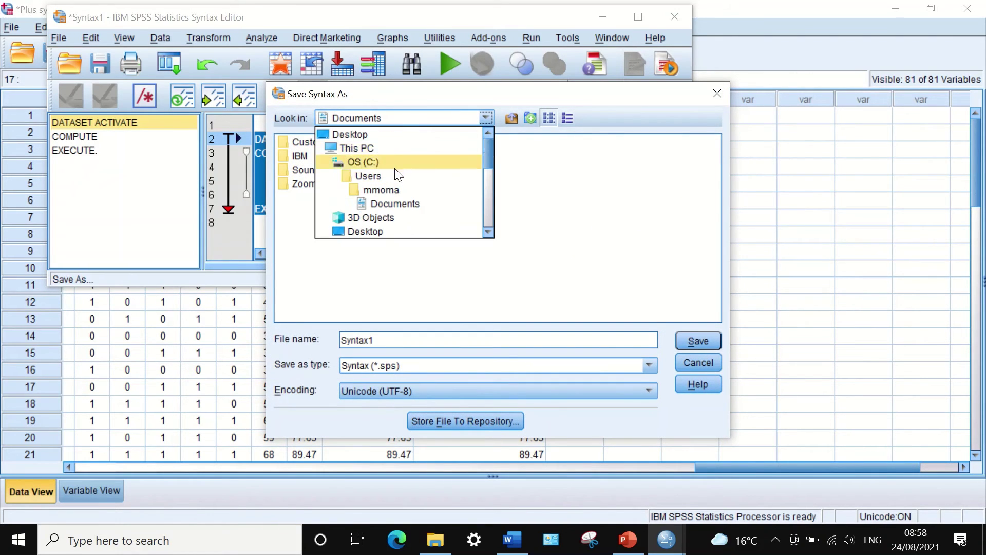
{"action": "left_click", "coordinate": [367, 177]}
{"action": "left_click", "coordinate": [377, 117]}
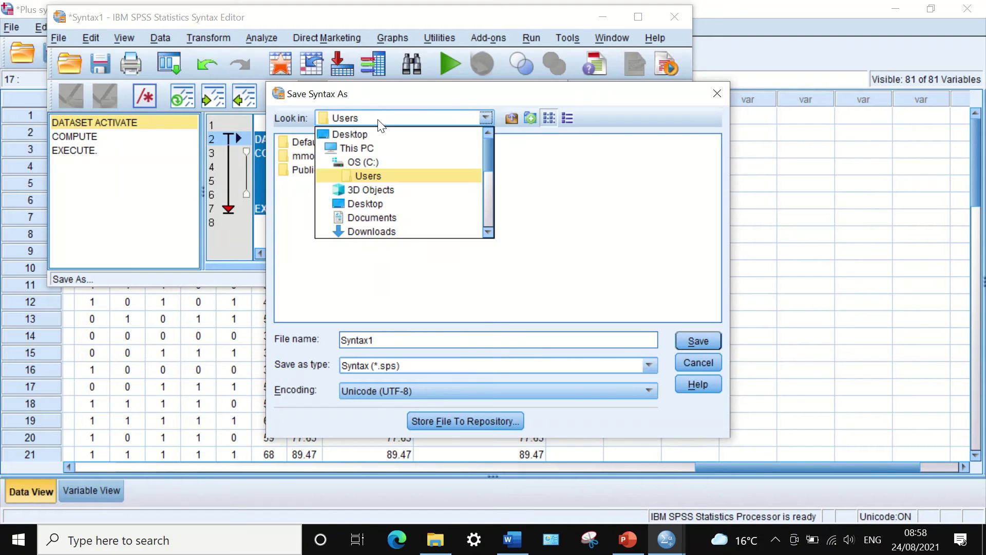
{"action": "left_click", "coordinate": [362, 135]}
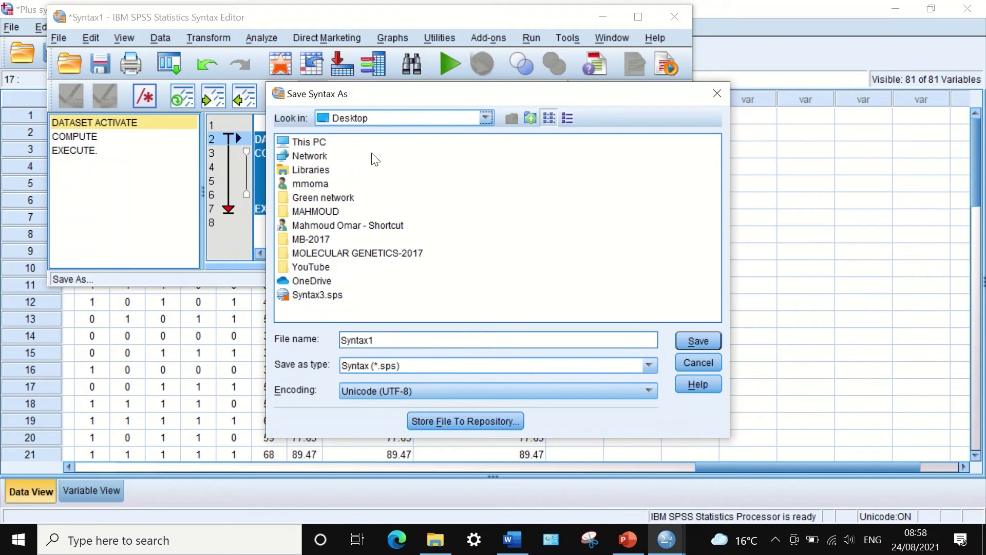
{"action": "left_click", "coordinate": [310, 267]}
{"action": "left_click", "coordinate": [309, 266]}
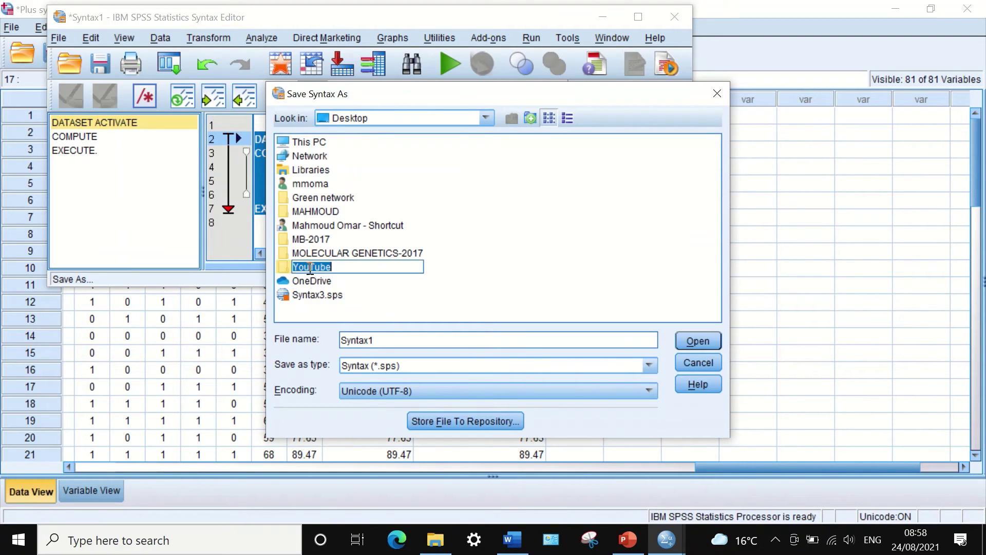
{"action": "left_click", "coordinate": [279, 263]}
{"action": "double_click", "coordinate": [279, 263]}
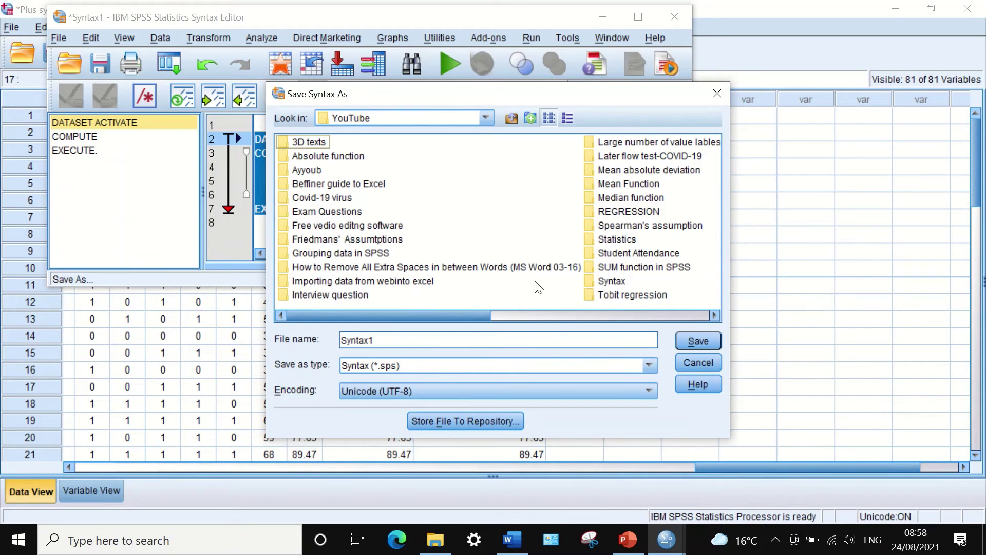
{"action": "left_click_drag", "start_coordinate": [428, 310], "coordinate": [494, 311]}
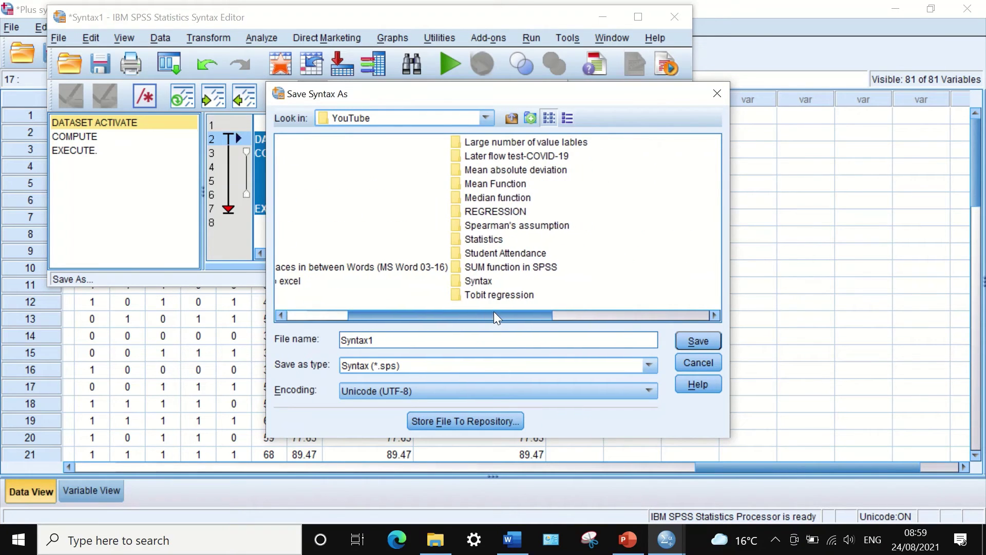
{"action": "left_click", "coordinate": [484, 282]}
{"action": "double_click", "coordinate": [485, 282]}
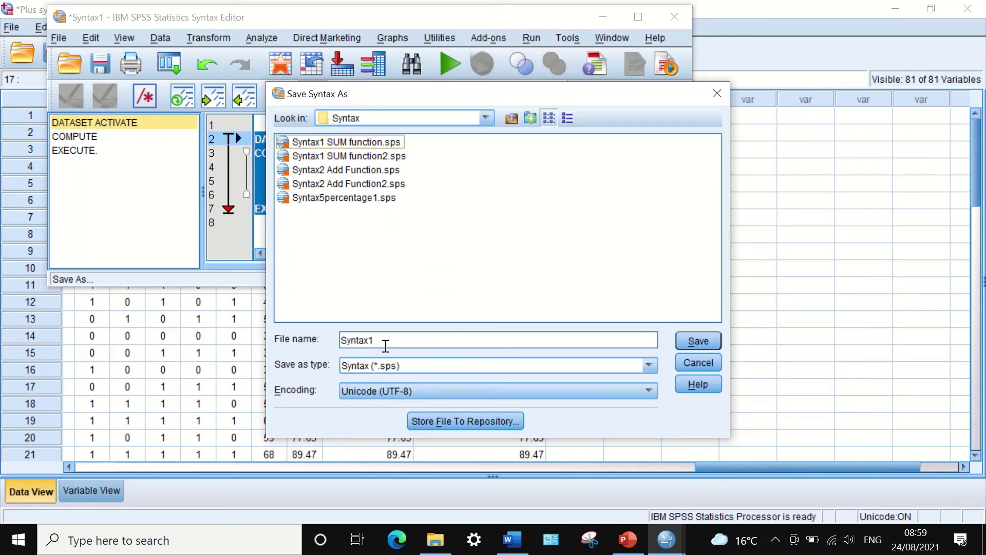
Step: Save the syntax under the file name Syntax6SUMpercentage and close the syntax window
{"action": "left_click_drag", "start_coordinate": [385, 341], "coordinate": [320, 340]}
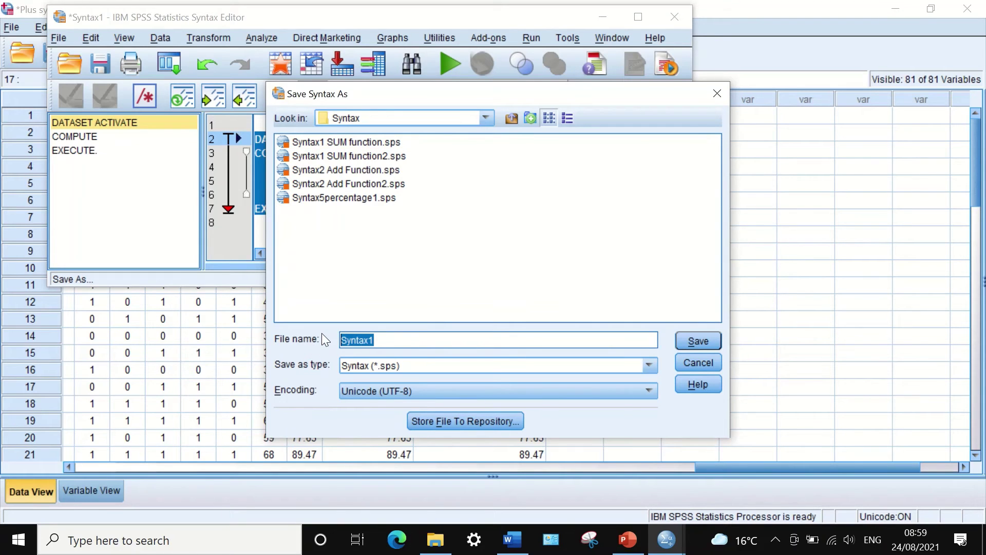
{"action": "left_click", "coordinate": [410, 340]}
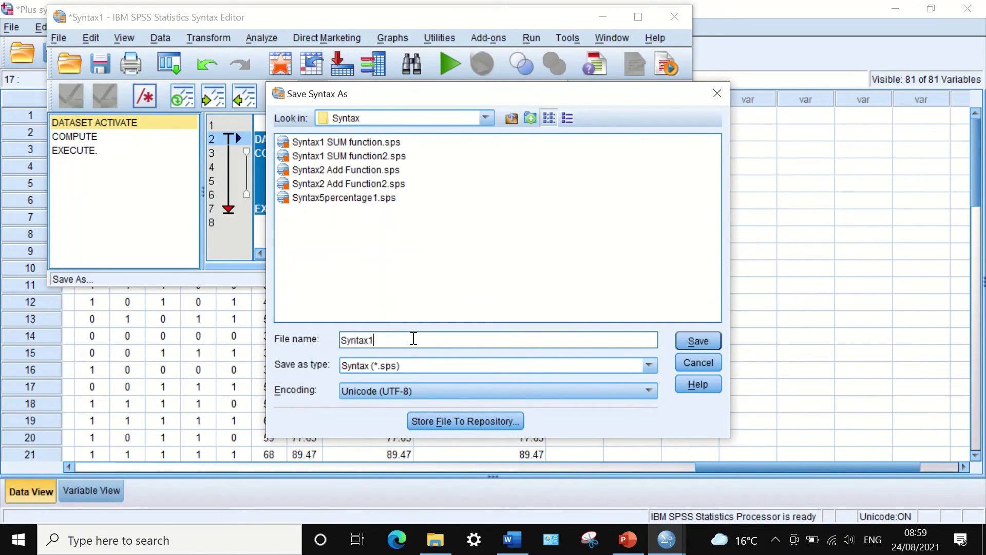
{"action": "key", "text": "BackSpace"}
{"action": "type", "text": "6SUMpercentage"}
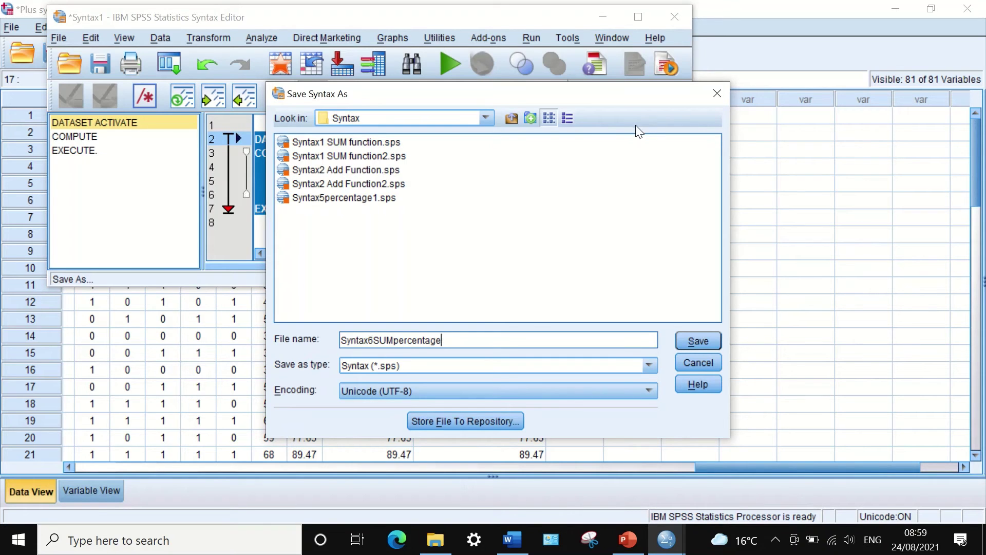
{"action": "left_click", "coordinate": [686, 343]}
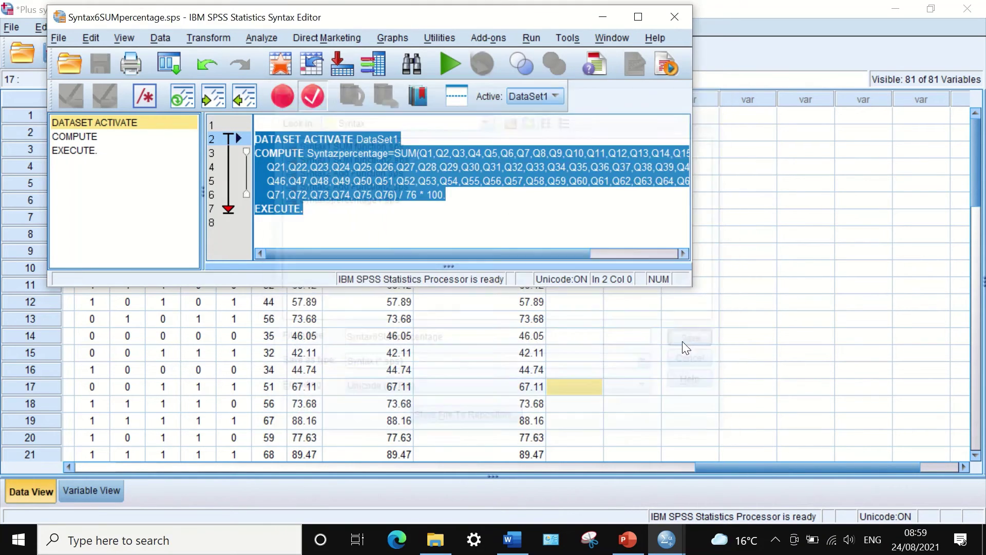
{"action": "left_click", "coordinate": [674, 17]}
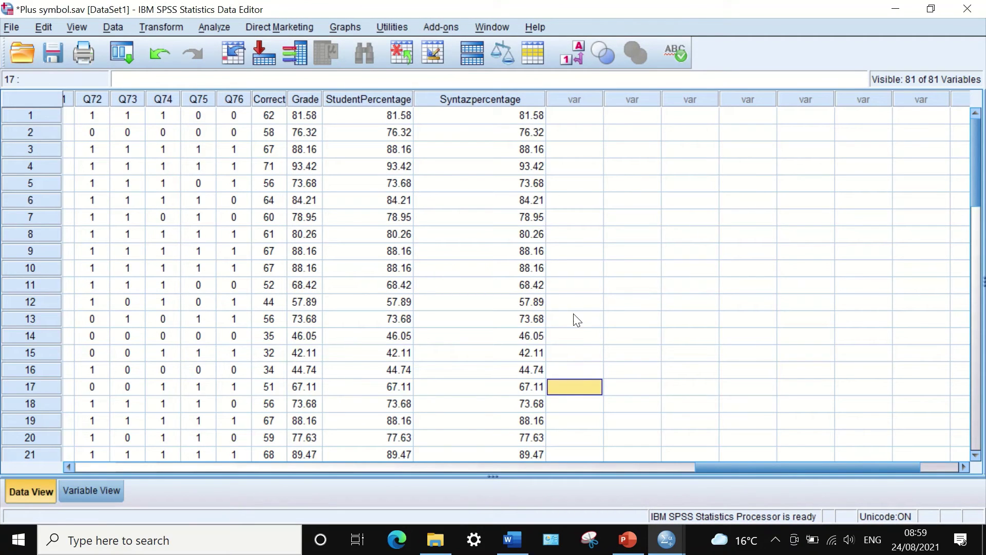
Step: Delete the whole Syntazpercentage variable from the data editor
{"action": "left_click", "coordinate": [482, 100]}
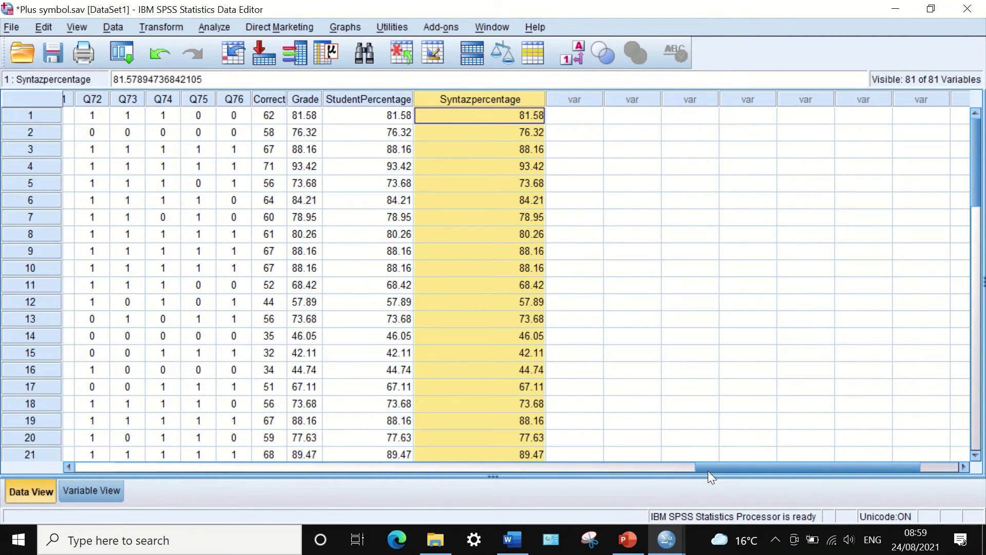
{"action": "left_click_drag", "start_coordinate": [750, 470], "coordinate": [704, 466]}
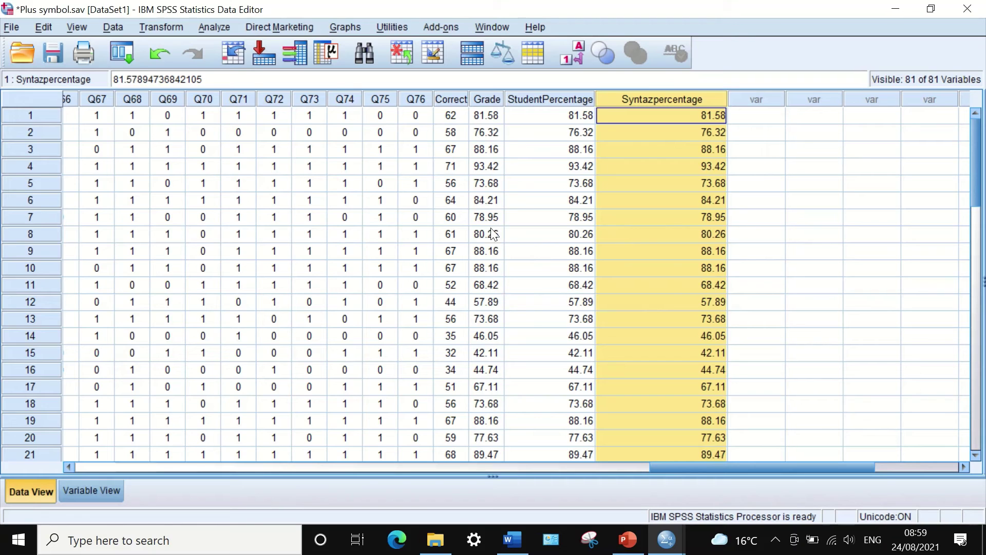
{"action": "key", "text": "Delete"}
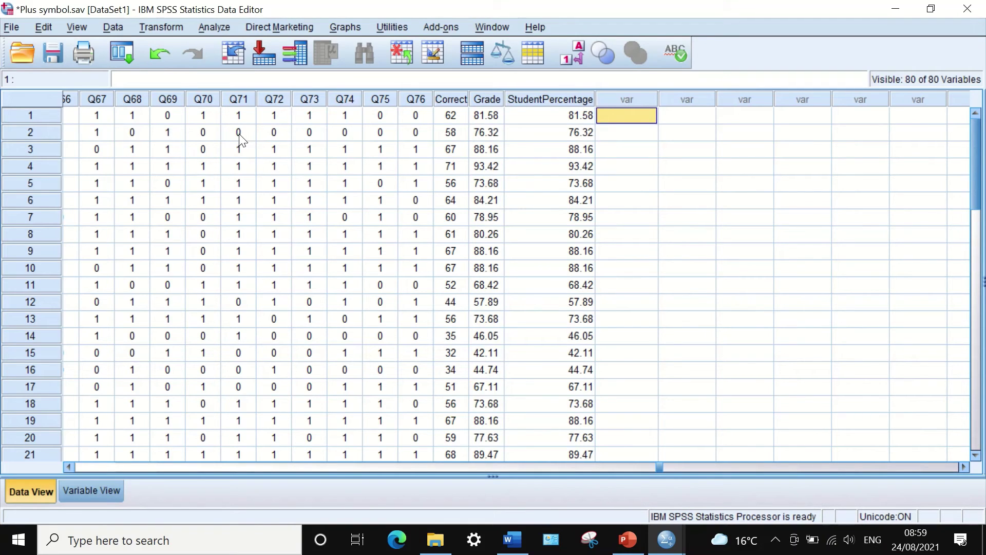
Step: Change the answers of case 2 for Q72, Q73, Q74, Q75 and Q76 to 1
{"action": "left_click", "coordinate": [267, 132]}
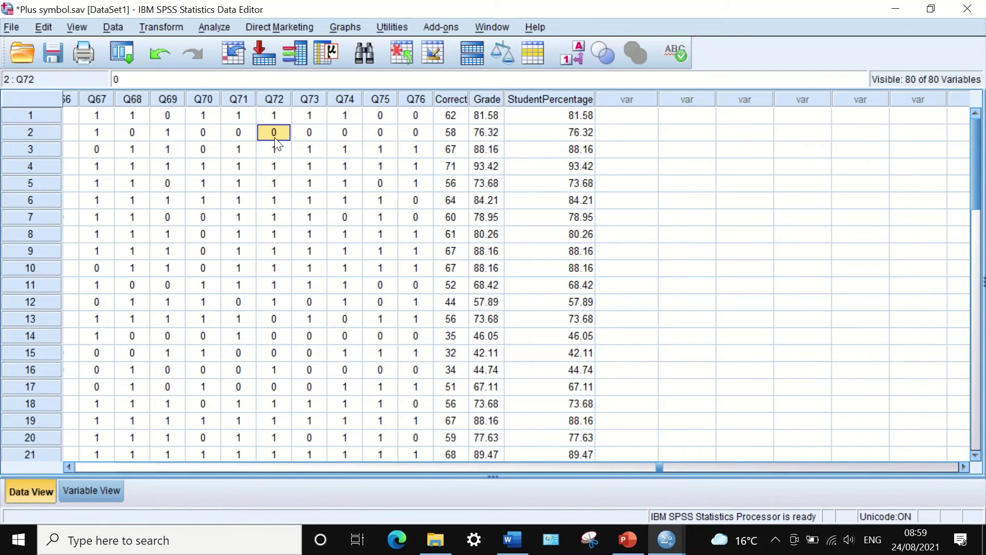
{"action": "type", "text": "1"}
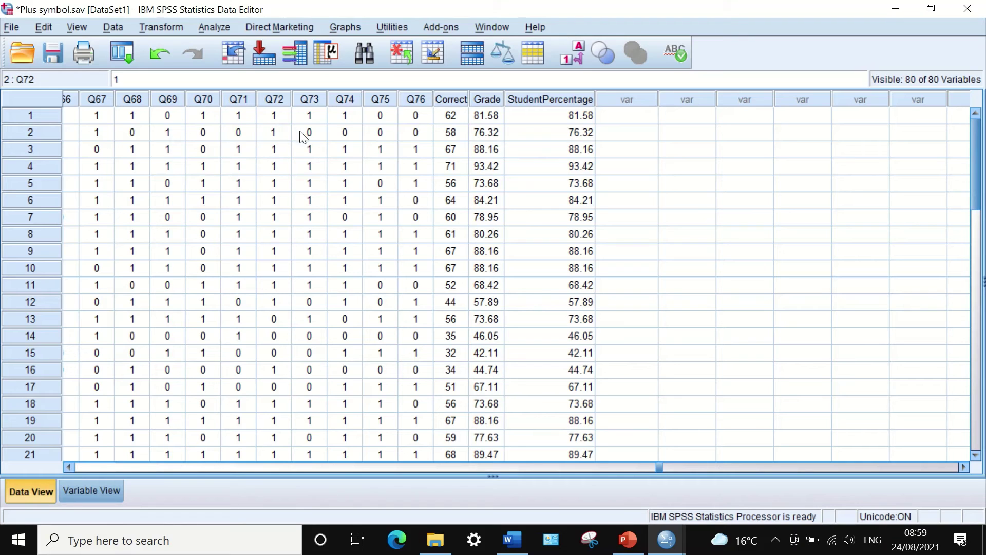
{"action": "left_click", "coordinate": [303, 131]}
{"action": "type", "text": "1"}
{"action": "left_click", "coordinate": [344, 133]}
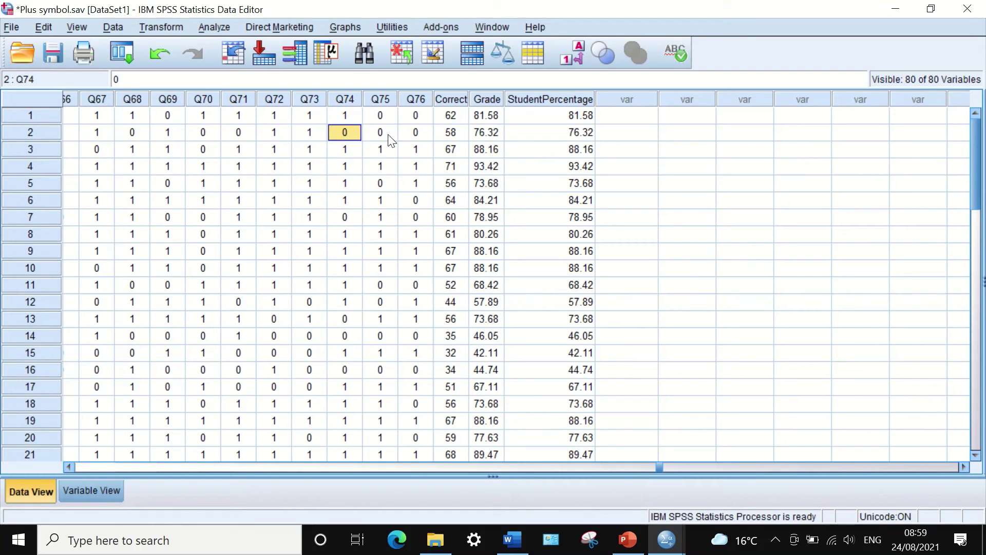
{"action": "type", "text": "1"}
{"action": "left_click", "coordinate": [380, 134]}
{"action": "type", "text": "1"}
{"action": "left_click", "coordinate": [408, 136]}
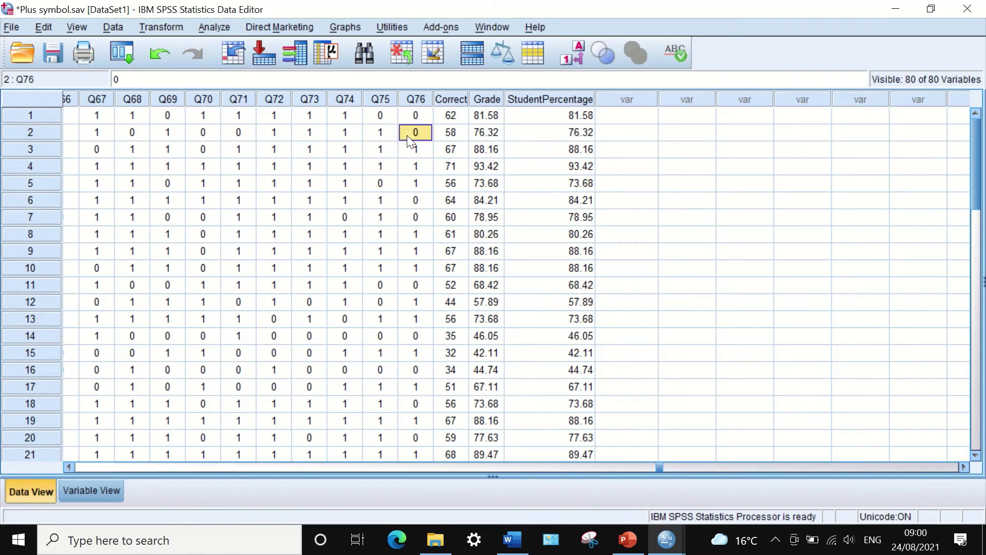
{"action": "type", "text": "1"}
Step: Open the saved syntax file Syntax6SUMpercentage.sps from the Syntax folder
{"action": "left_click", "coordinate": [20, 54]}
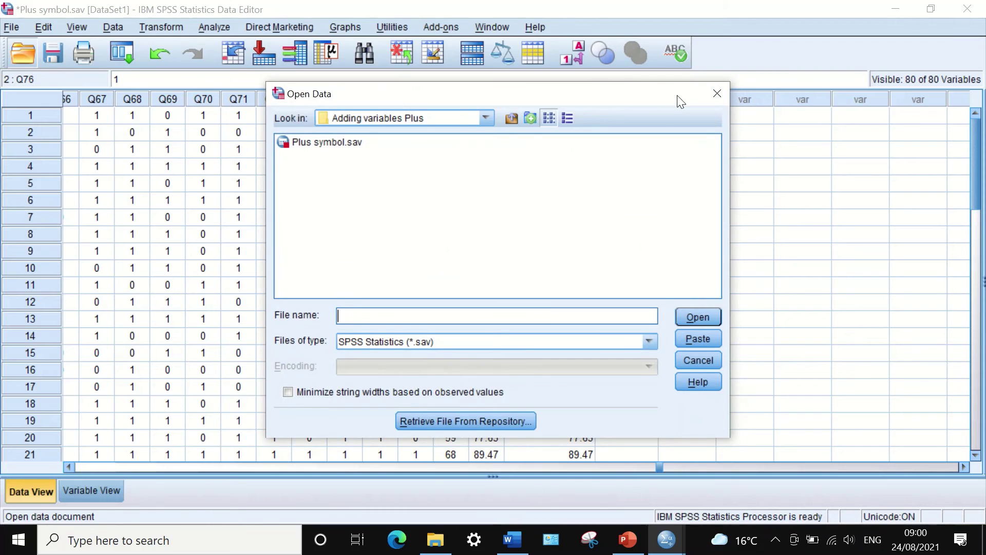
{"action": "left_click", "coordinate": [717, 93]}
{"action": "left_click", "coordinate": [11, 27]}
{"action": "mouse_move", "coordinate": [81, 66]}
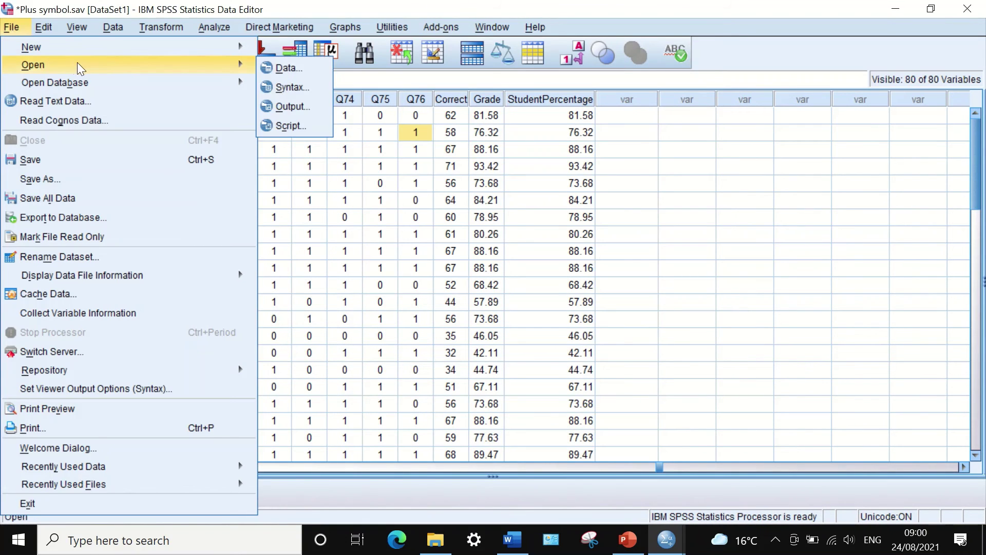
{"action": "left_click", "coordinate": [282, 88]}
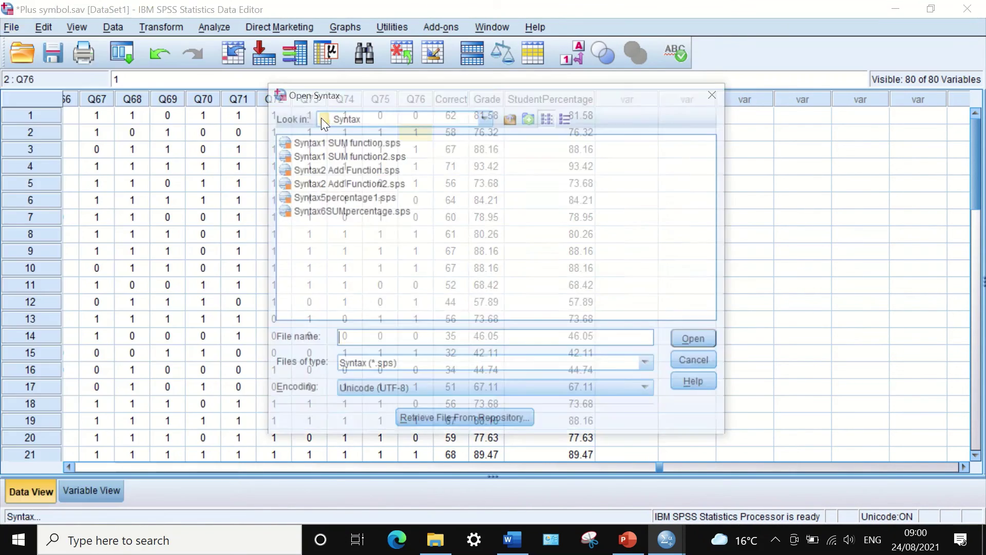
{"action": "left_click", "coordinate": [326, 212]}
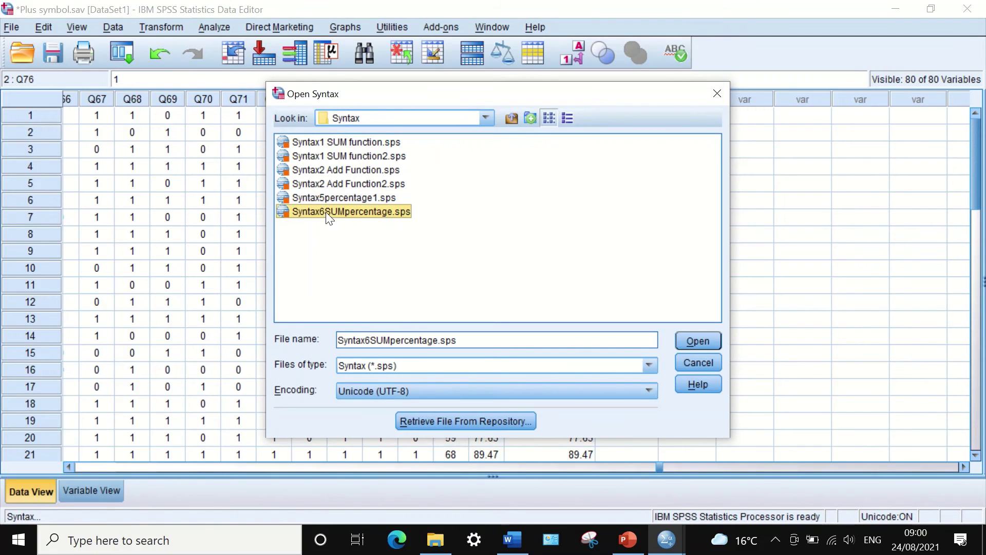
{"action": "left_click", "coordinate": [698, 341]}
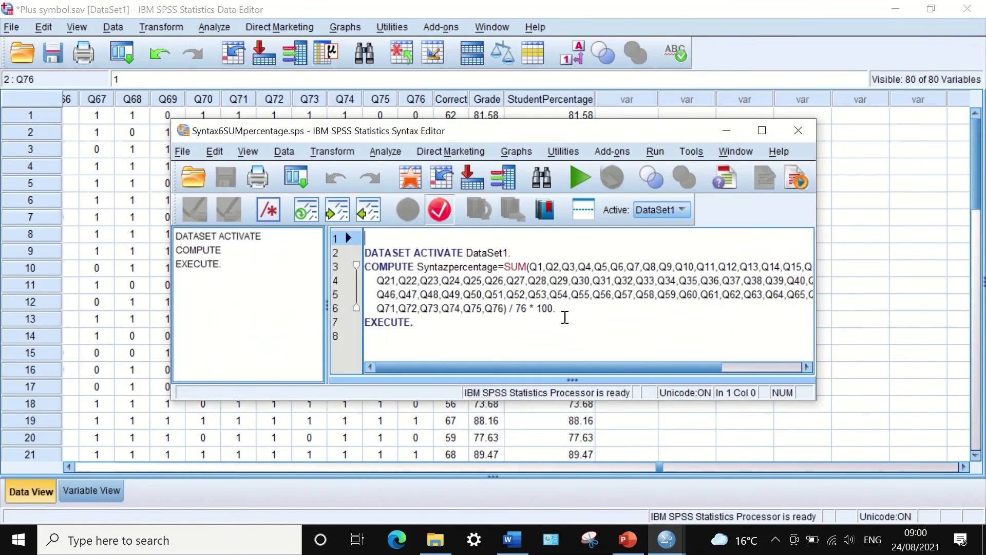
Step: Run the reopened syntax from DATASET ACTIVATE to EXECUTE and minimise the output viewer
{"action": "left_click_drag", "start_coordinate": [548, 134], "coordinate": [484, 231]}
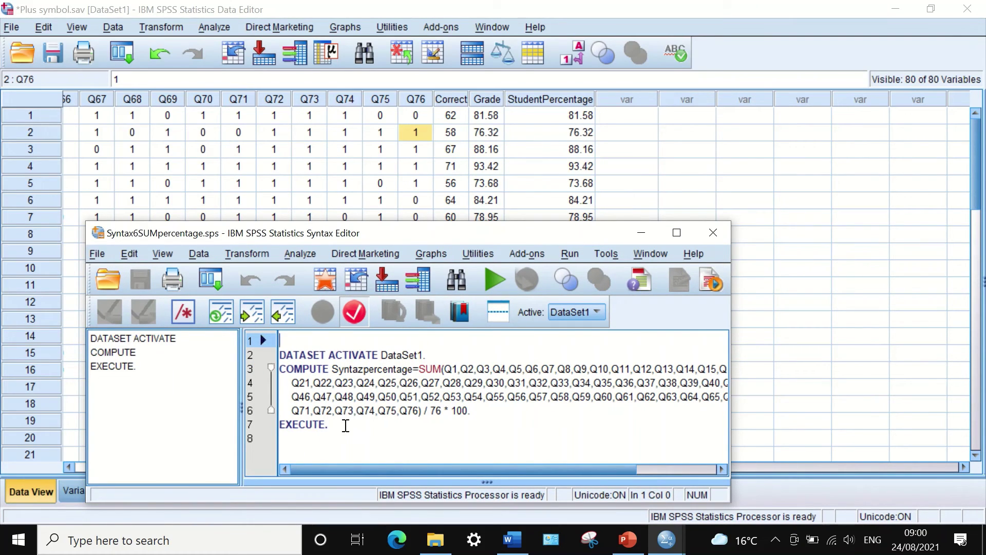
{"action": "left_click_drag", "start_coordinate": [334, 424], "coordinate": [264, 353]}
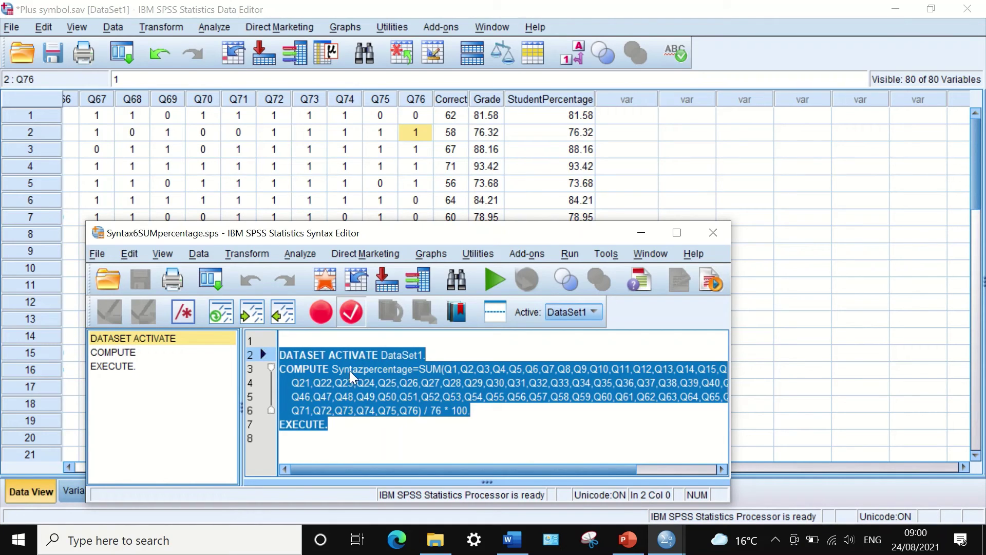
{"action": "left_click", "coordinate": [498, 278]}
{"action": "left_click", "coordinate": [896, 12]}
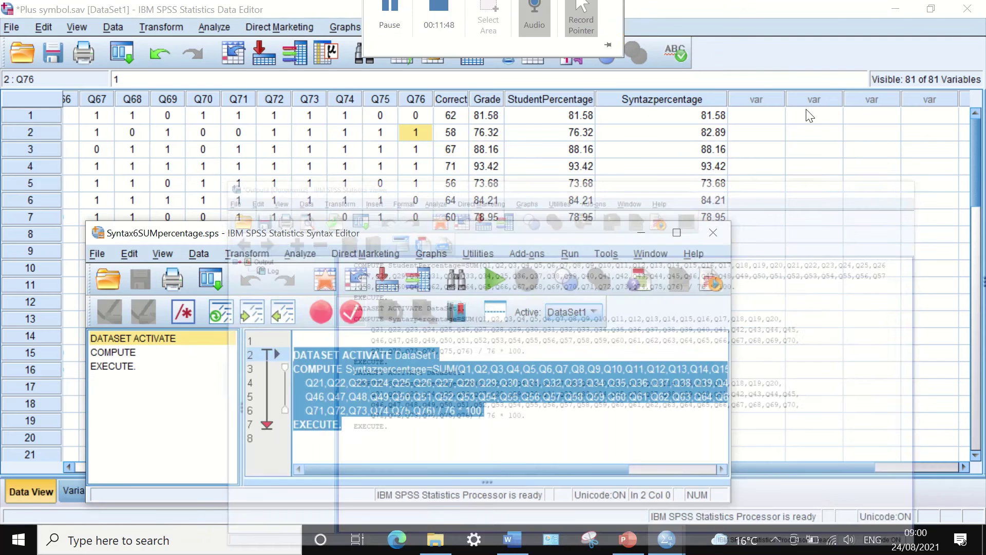
Step: Move the syntax window clear of the grid to compare case 2's Syntazpercentage with its Grade and StudentPercentage
{"action": "left_click_drag", "start_coordinate": [588, 237], "coordinate": [638, 361]}
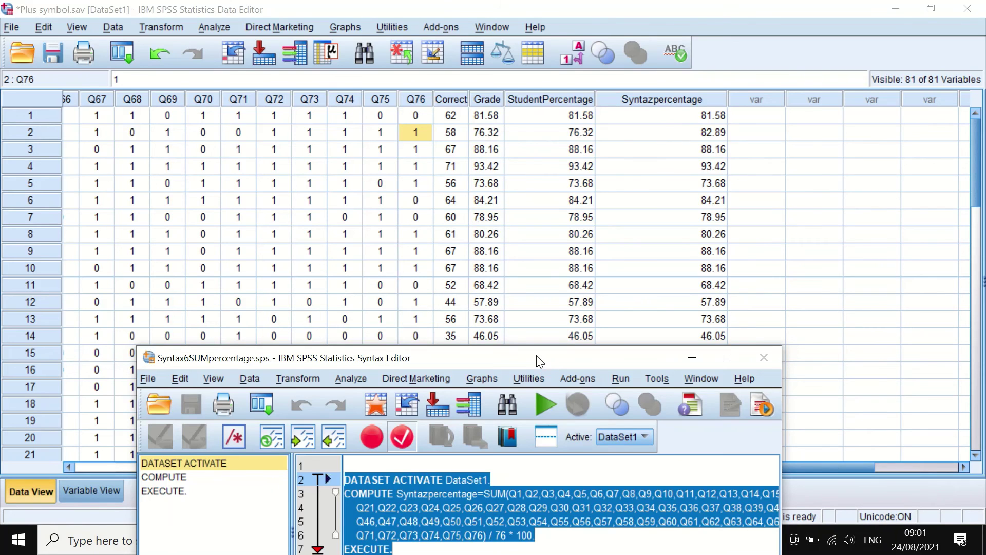
{"action": "left_click_drag", "start_coordinate": [536, 355], "coordinate": [519, 257]}
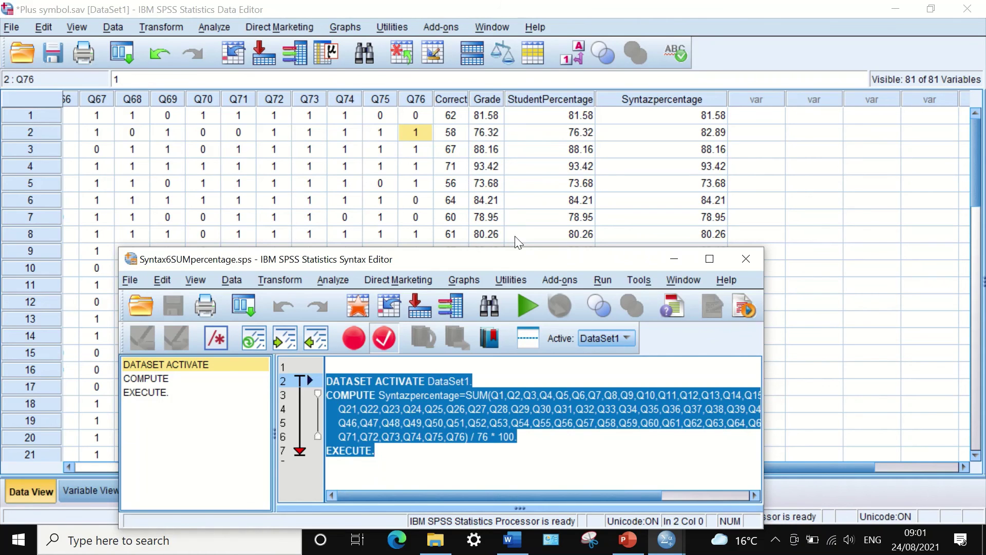
{"action": "left_click_drag", "start_coordinate": [501, 260], "coordinate": [497, 132]}
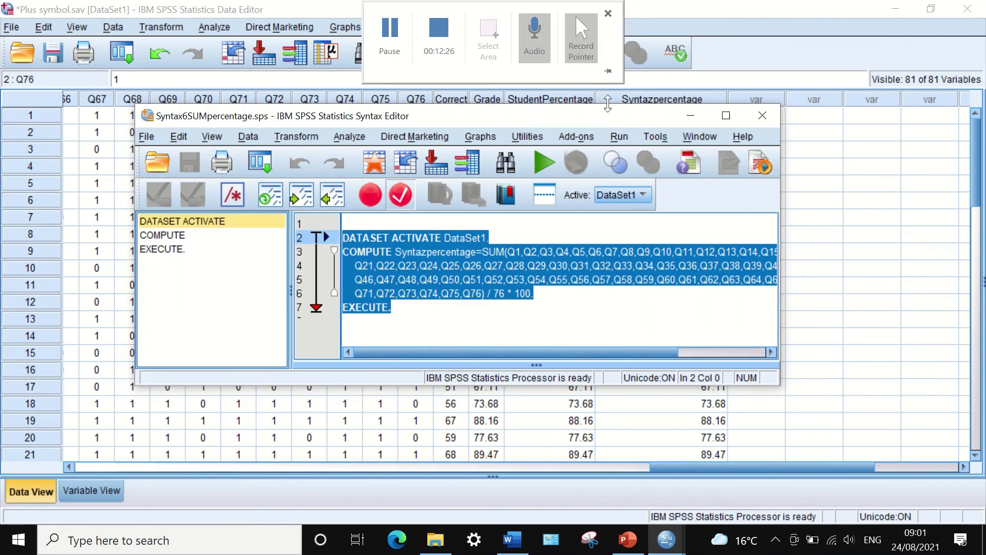
{"action": "left_click_drag", "start_coordinate": [606, 115], "coordinate": [871, 369]}
{"action": "scroll", "coordinate": [574, 272], "scroll_direction": "down", "scroll_amount": 1}
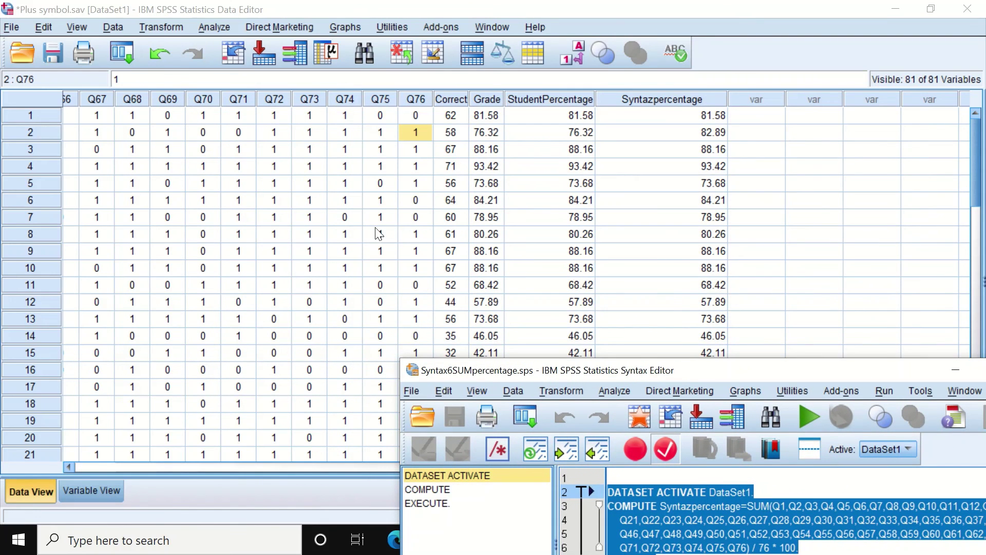
Step: Examine the data rows down to the last case and the empty rows below it
{"action": "scroll", "coordinate": [694, 186], "scroll_direction": "down", "scroll_amount": 6}
{"action": "scroll", "coordinate": [103, 149], "scroll_direction": "down", "scroll_amount": 4}
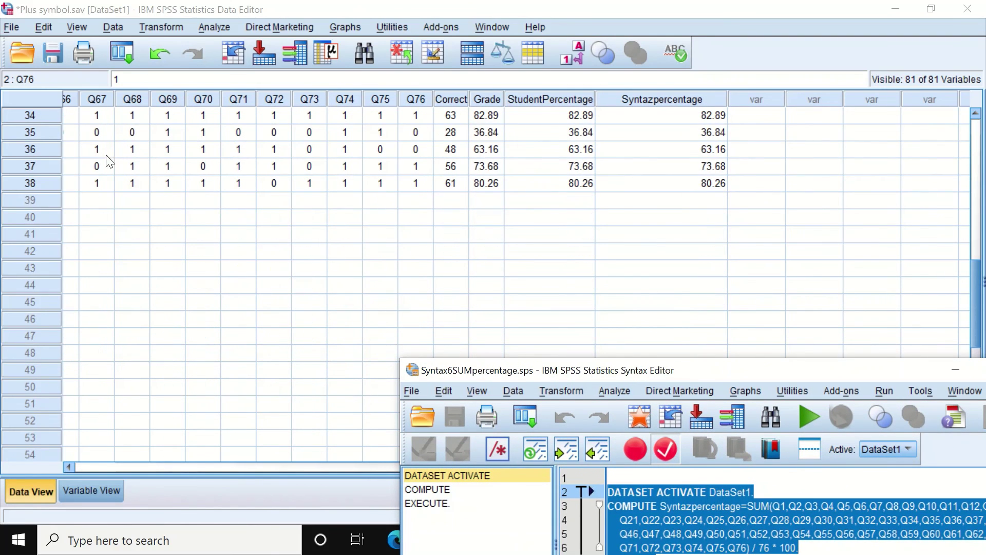
{"action": "scroll", "coordinate": [124, 352], "scroll_direction": "down", "scroll_amount": 3}
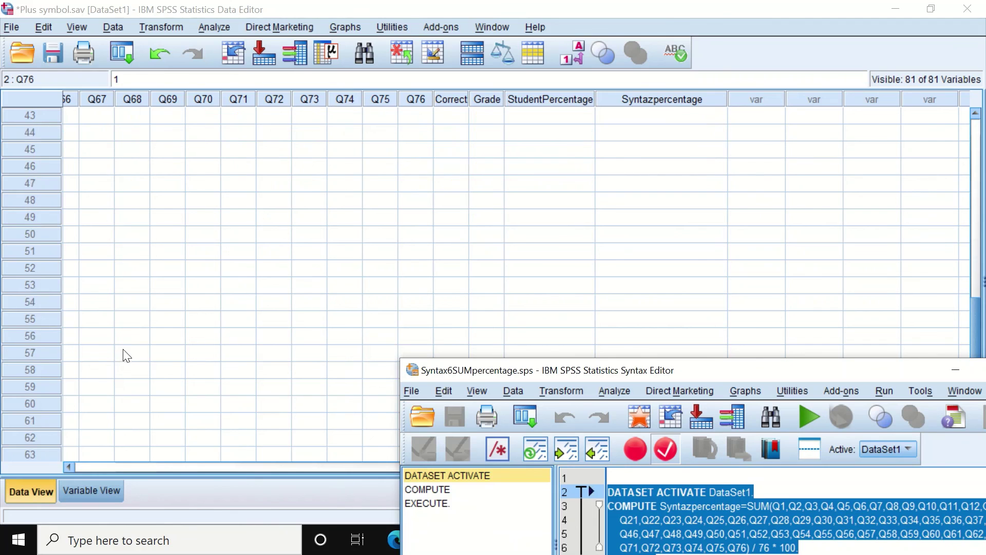
{"action": "scroll", "coordinate": [133, 322], "scroll_direction": "up", "scroll_amount": 10}
{"action": "scroll", "coordinate": [134, 322], "scroll_direction": "up", "scroll_amount": 1}
Step: Move the Syntax6SUMpercentage.sps window fully into view to review its COMPUTE command, and minimise it
{"action": "left_click_drag", "start_coordinate": [795, 369], "coordinate": [415, 189]}
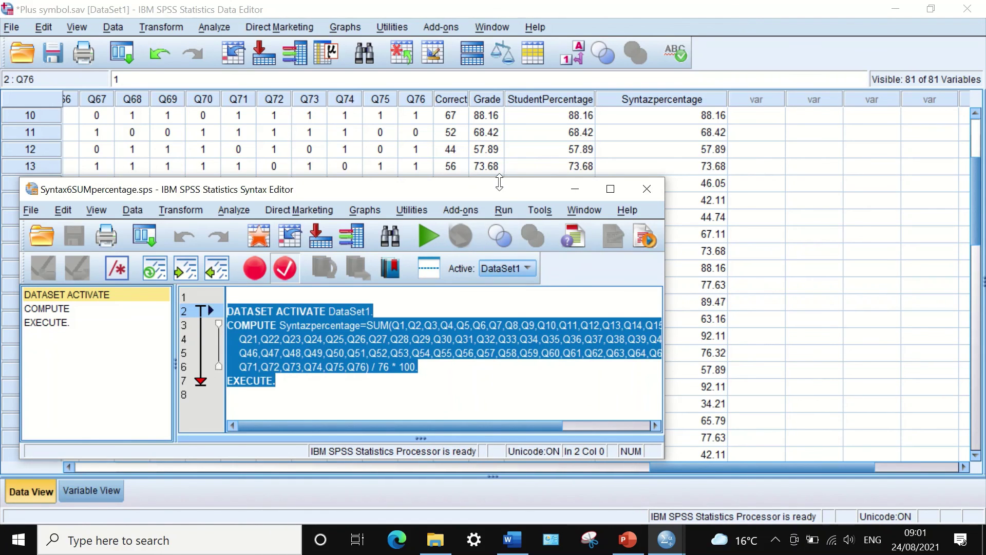
{"action": "left_click_drag", "start_coordinate": [493, 193], "coordinate": [774, 229]}
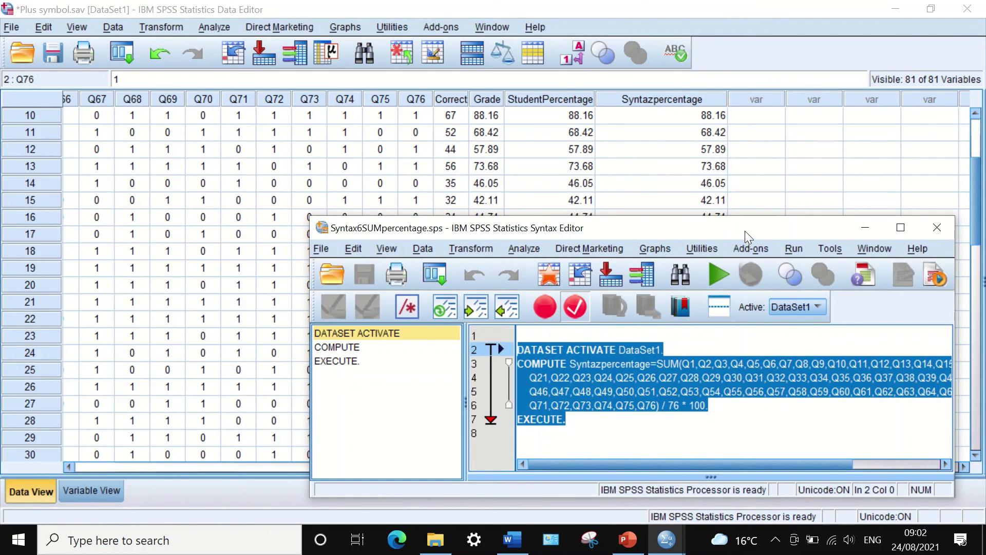
{"action": "left_click", "coordinate": [860, 227]}
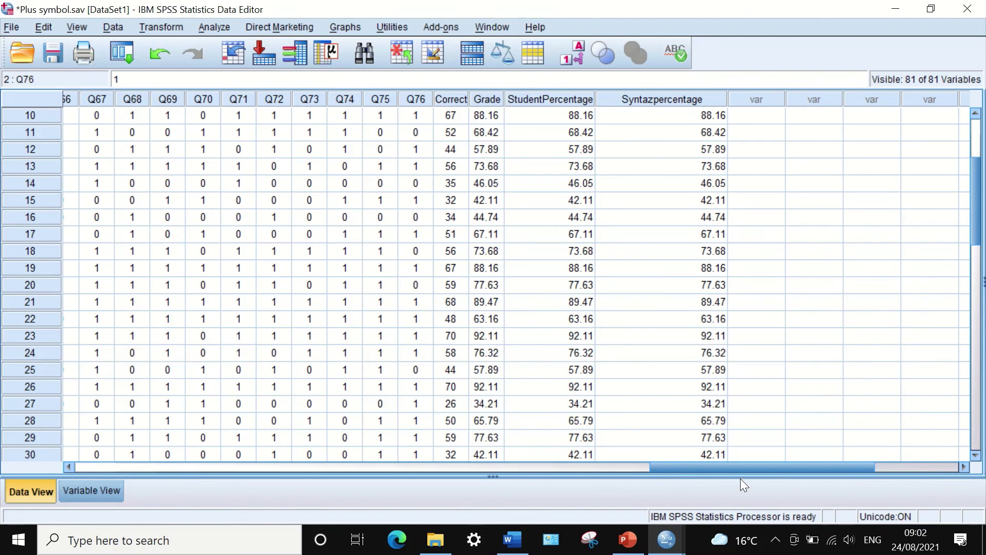
Step: Examine the Grade, StudentPercentage and Syntazpercentage columns at the end of the data set, back up to case 1
{"action": "left_click_drag", "start_coordinate": [740, 467], "coordinate": [915, 363]}
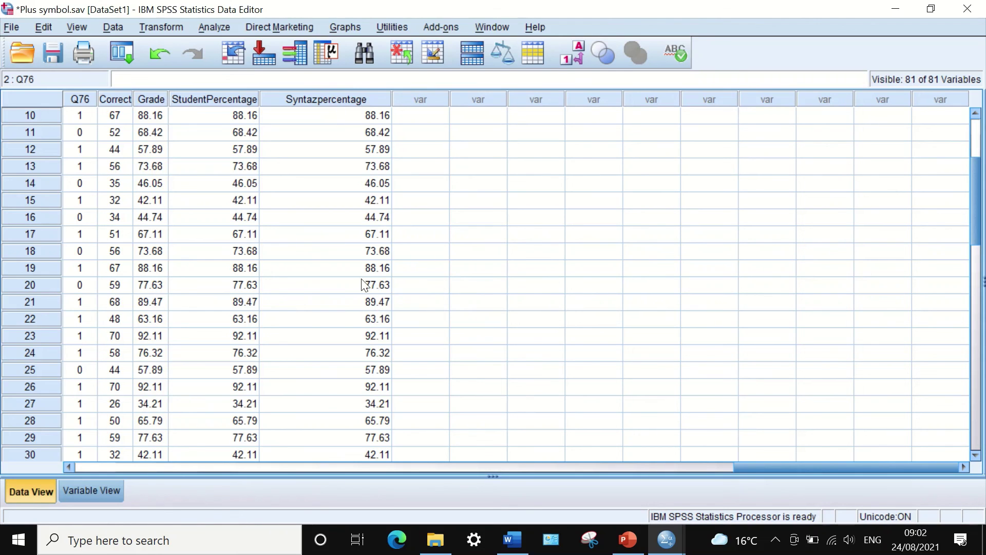
{"action": "scroll", "coordinate": [341, 257], "scroll_direction": "down", "scroll_amount": 1}
{"action": "scroll", "coordinate": [341, 257], "scroll_direction": "up", "scroll_amount": 4}
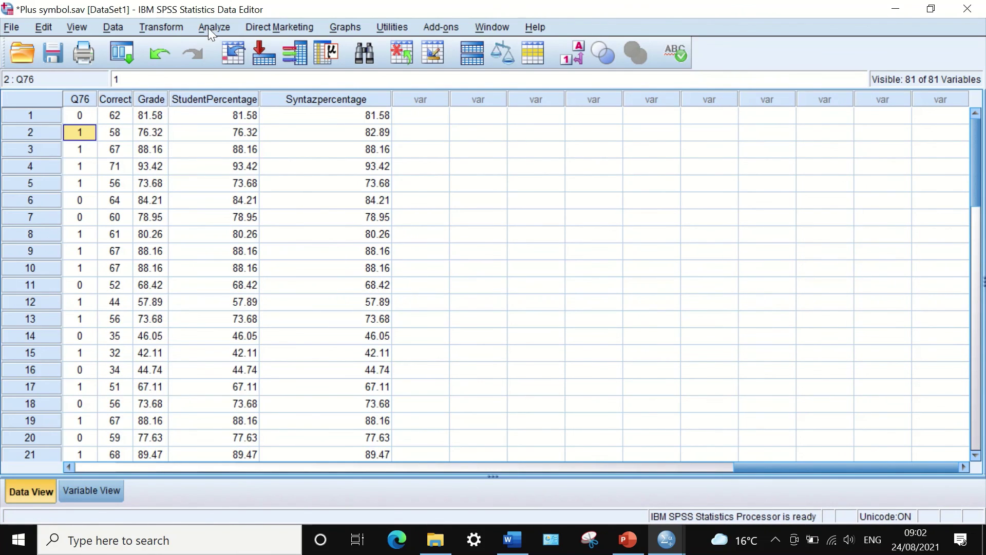